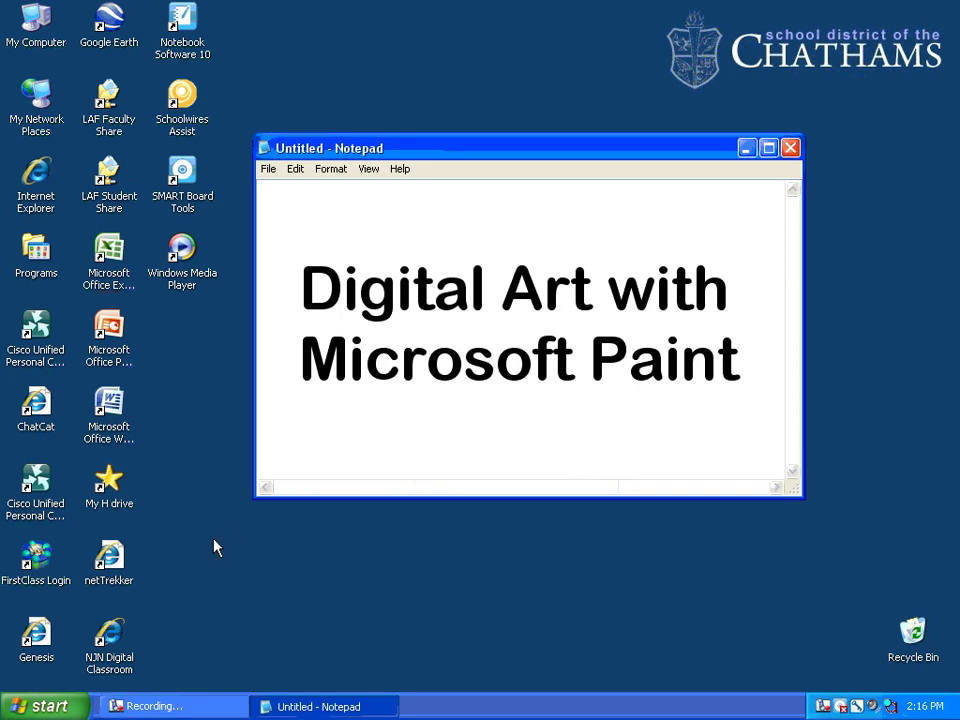
# Launch Paint from Start > Programs > Accessories.
pyautogui.click(40, 706)
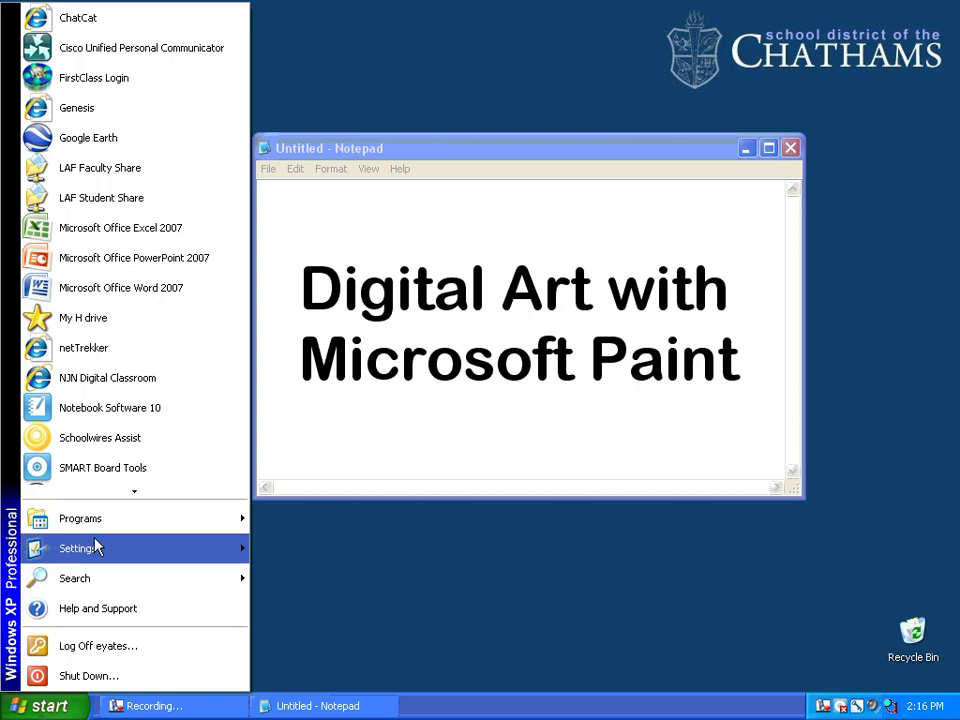
pyautogui.moveTo(103, 521)
pyautogui.moveTo(341, 189)
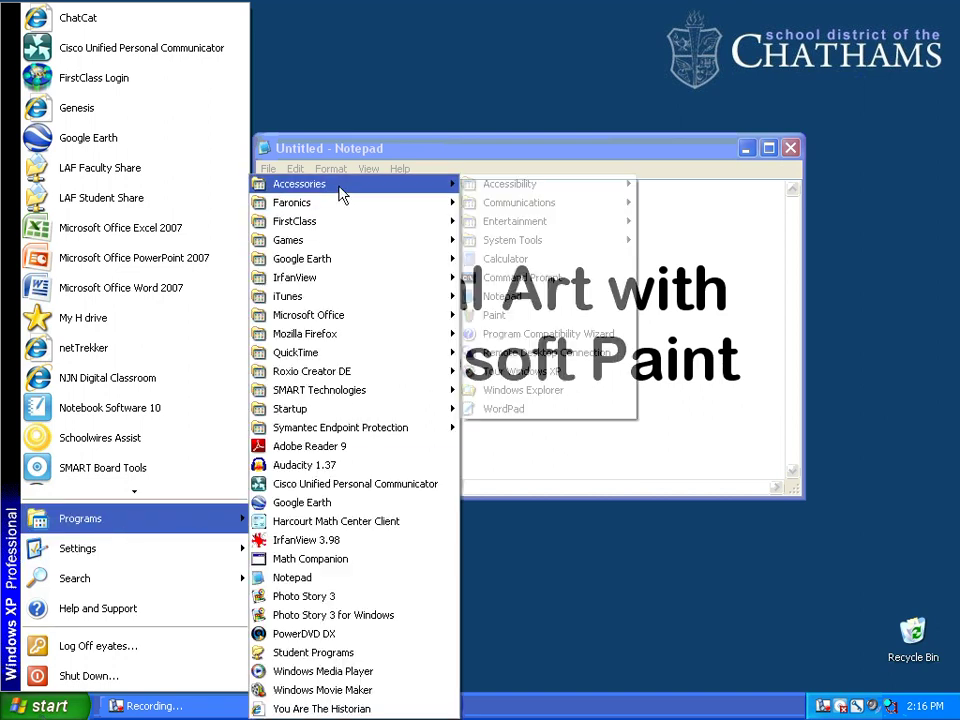
pyautogui.click(514, 320)
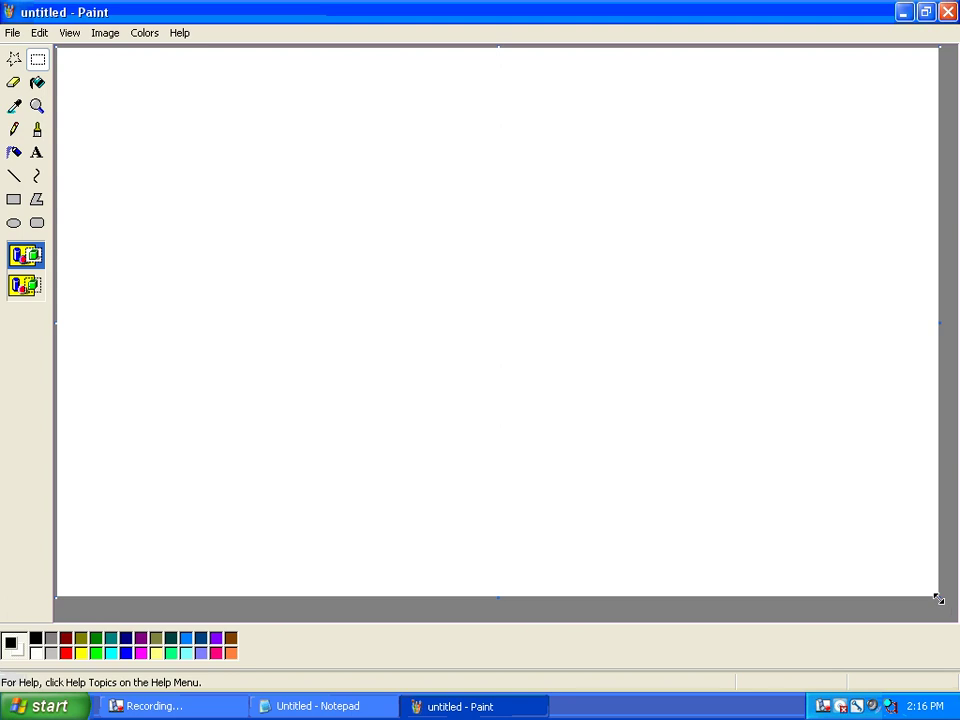
# Drag the canvas corner to resize the blank canvas to about 951x600 pixels.
pyautogui.moveTo(939, 598); pyautogui.dragTo(910, 550)
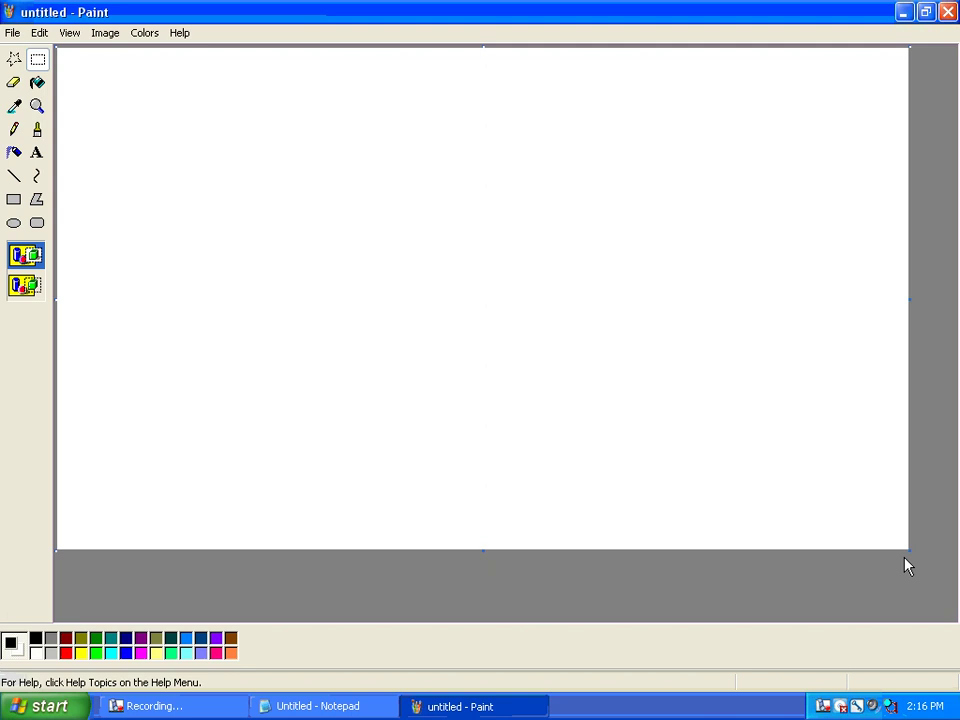
pyautogui.moveTo(911, 551); pyautogui.dragTo(947, 611)
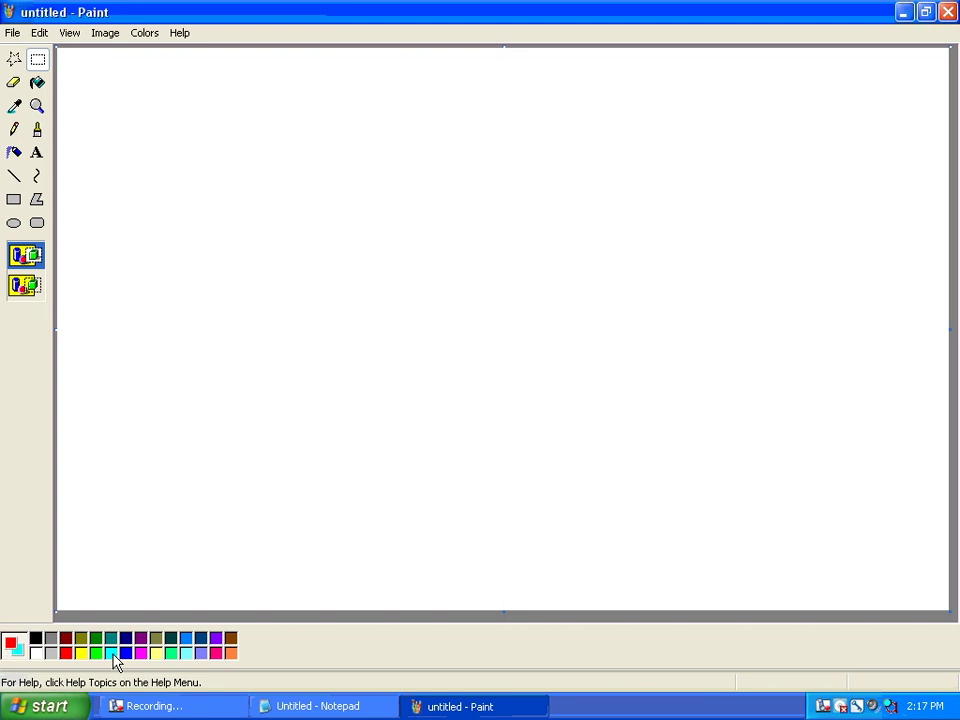
# With black on white and the Pencil, draw a wavy line outlining two hills across the canvas.
pyautogui.rightClick(35, 653)
pyautogui.click(35, 638)
pyautogui.click(15, 131)
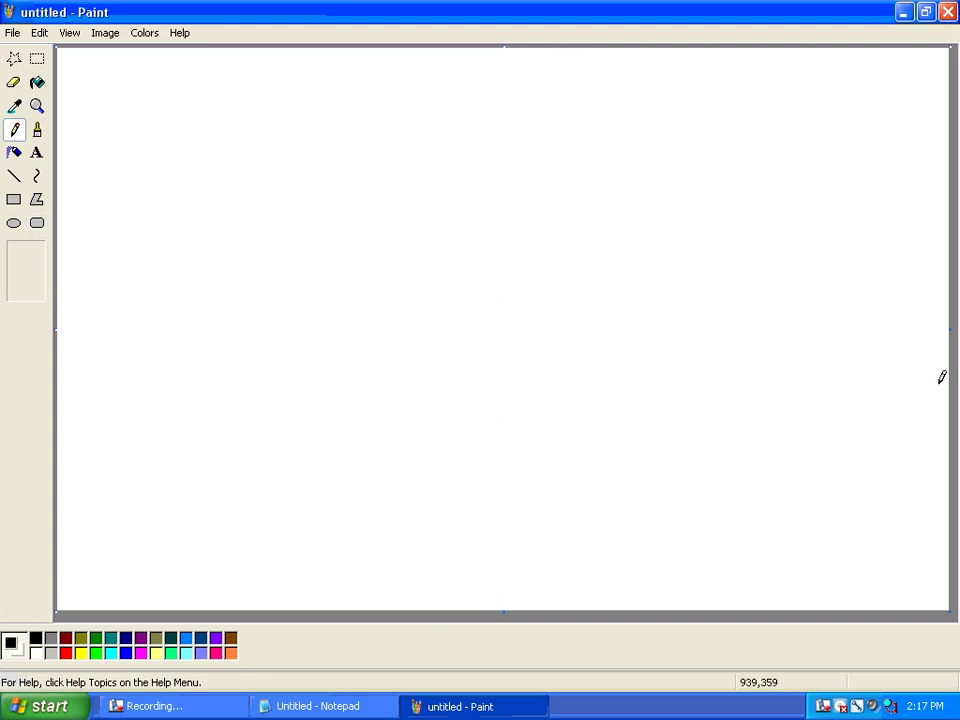
pyautogui.moveTo(951, 388)
pyautogui.mouseDown()
pyautogui.moveTo(879, 357)
pyautogui.moveTo(803, 343)
pyautogui.moveTo(739, 348)
pyautogui.moveTo(558, 415)
pyautogui.moveTo(410, 394)
pyautogui.moveTo(321, 350)
pyautogui.moveTo(238, 345)
pyautogui.moveTo(178, 354)
pyautogui.moveTo(95, 397)
pyautogui.moveTo(58, 385)
pyautogui.mouseUp()
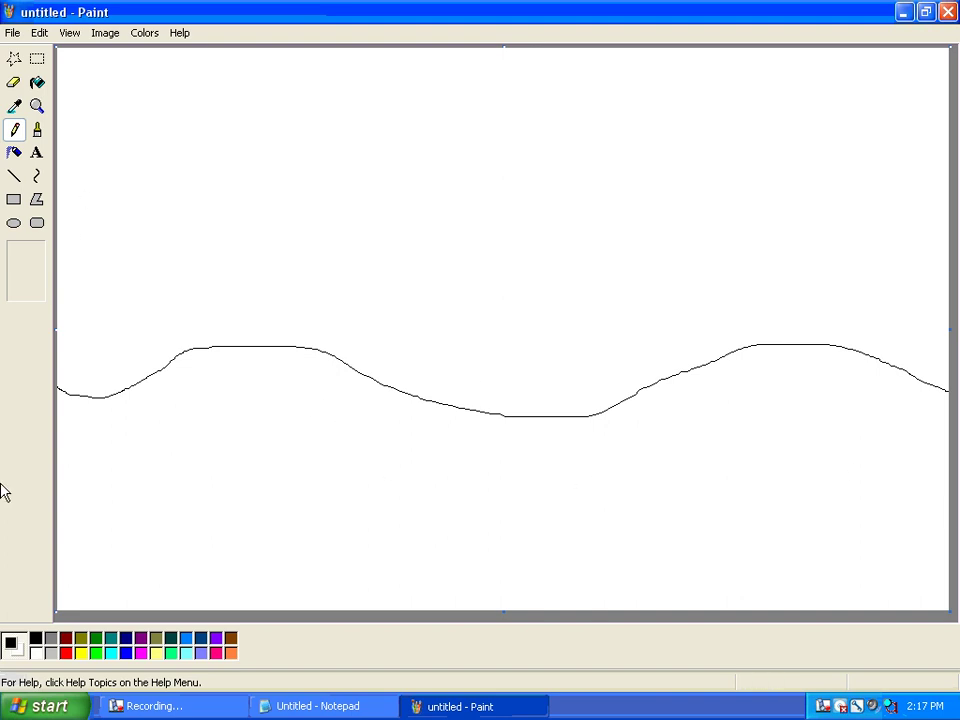
# Fill the land below the hill line green, then undo a trial blue sky fill.
pyautogui.click(37, 84)
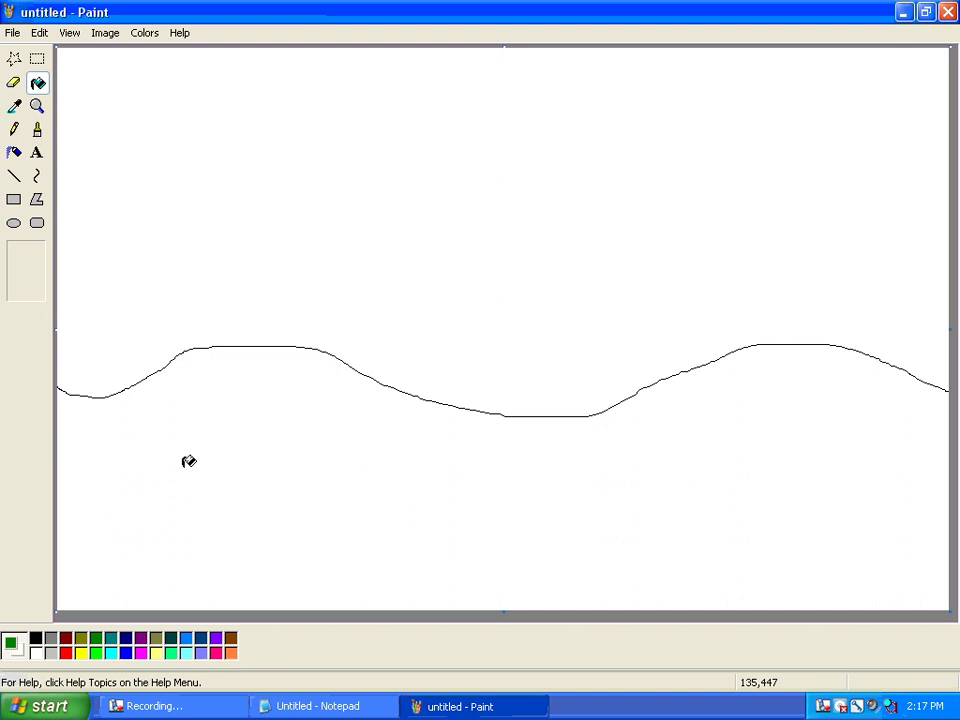
pyautogui.click(539, 460)
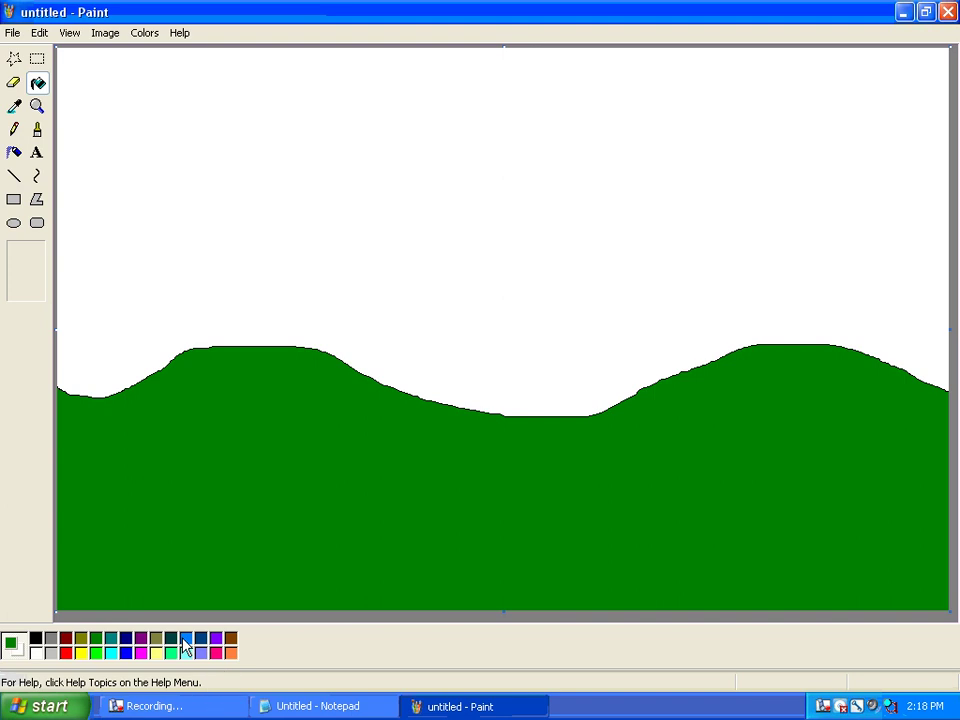
pyautogui.click(437, 302)
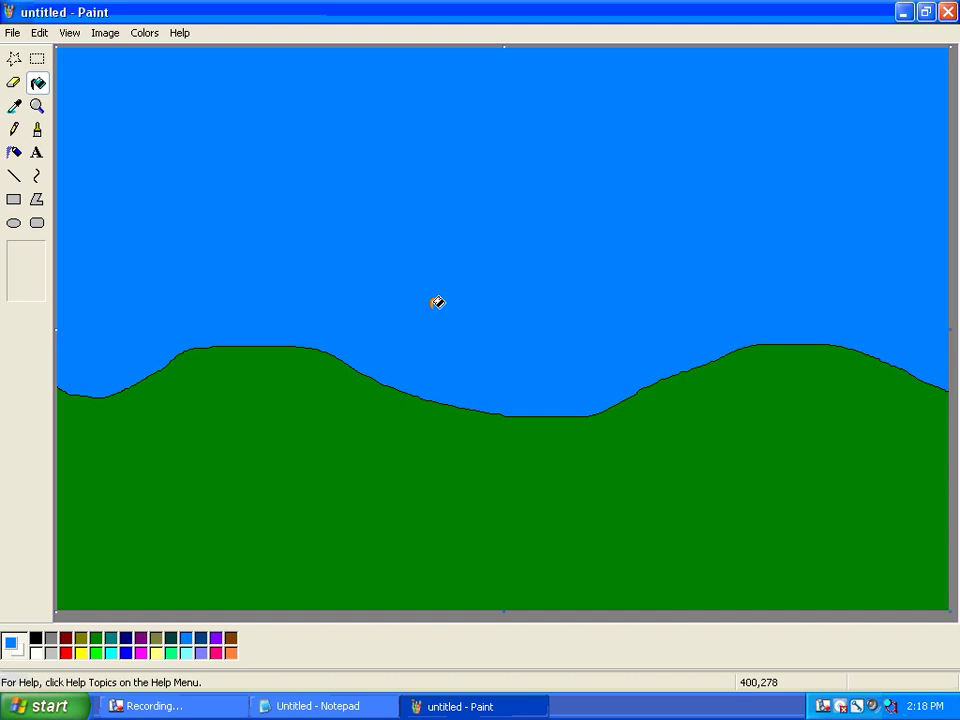
pyautogui.hotkey('ctrl', 'z')
pyautogui.click(39, 32)
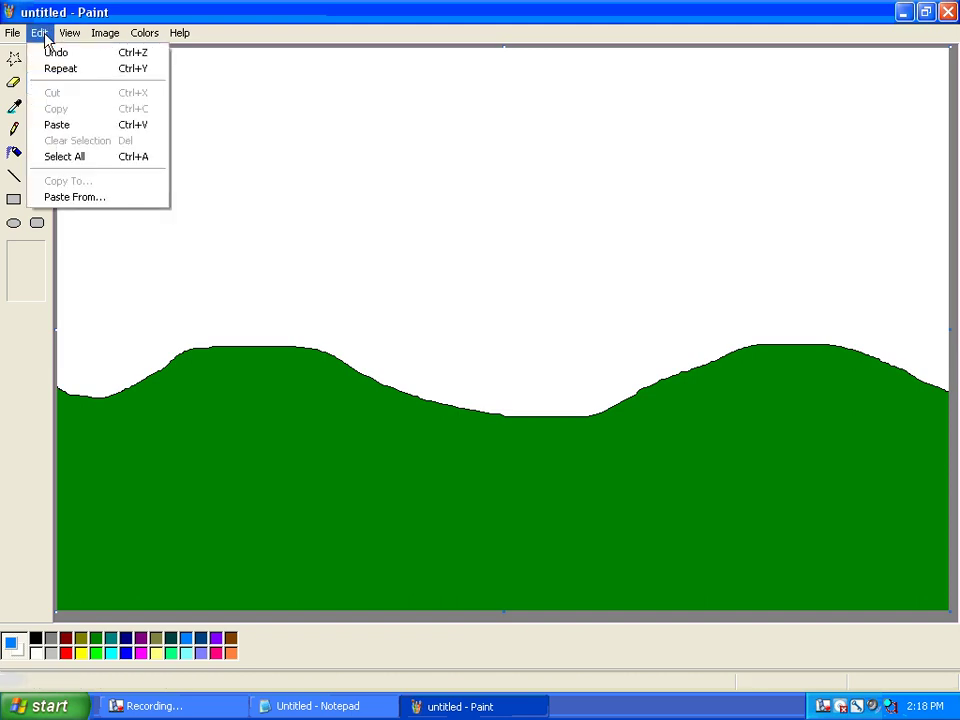
pyautogui.click(40, 33)
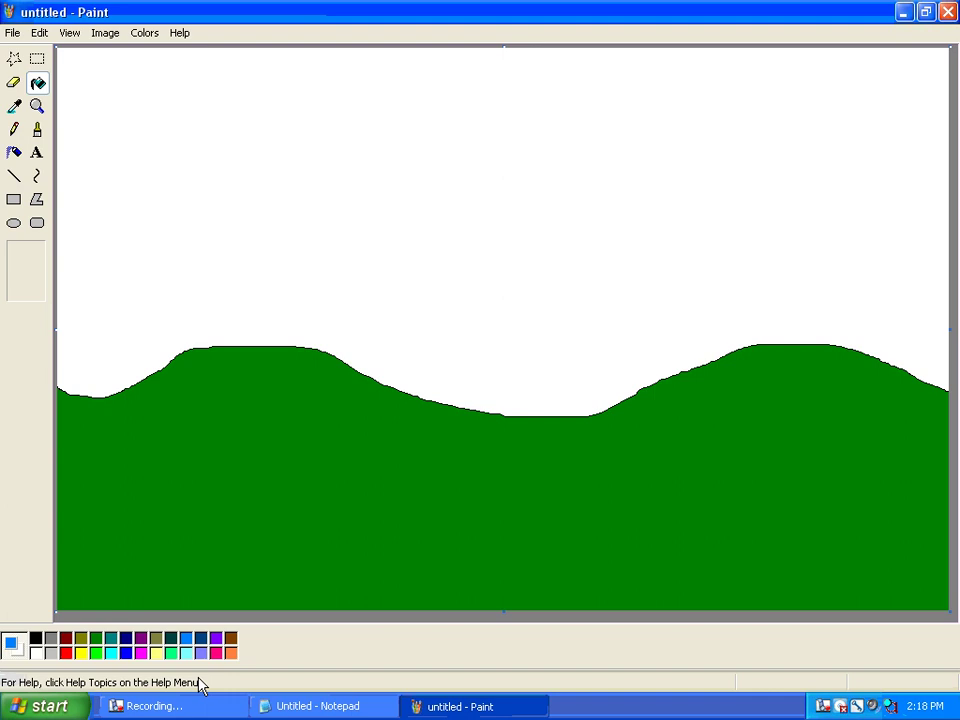
# Try cyan and light cyan for the sky, undo them, and fill the sky blue.
pyautogui.click(110, 653)
pyautogui.click(392, 321)
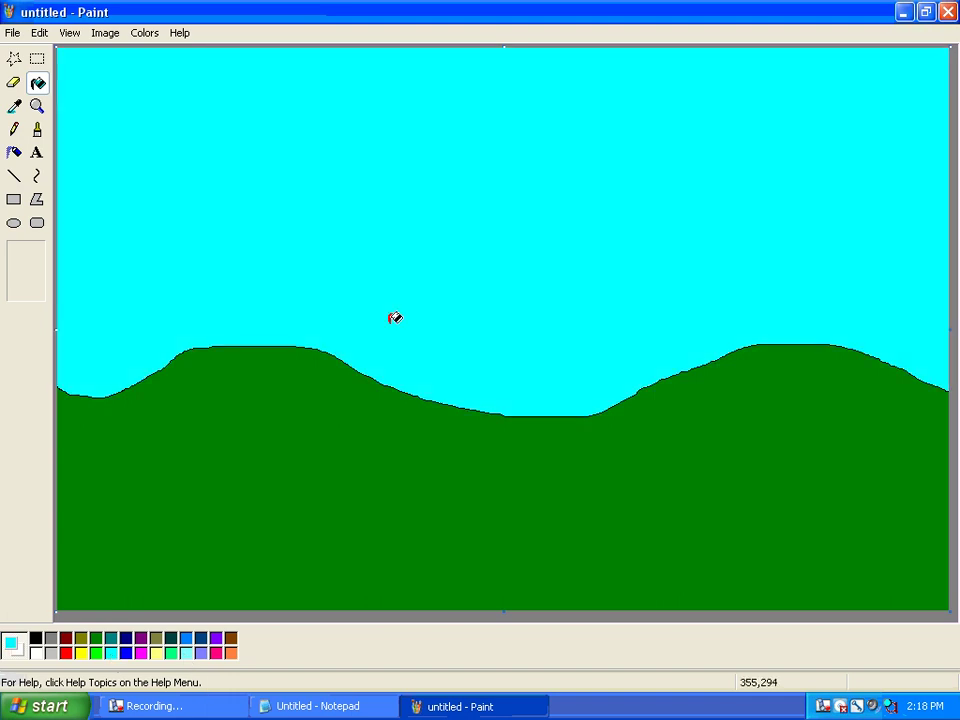
pyautogui.click(188, 655)
pyautogui.click(472, 335)
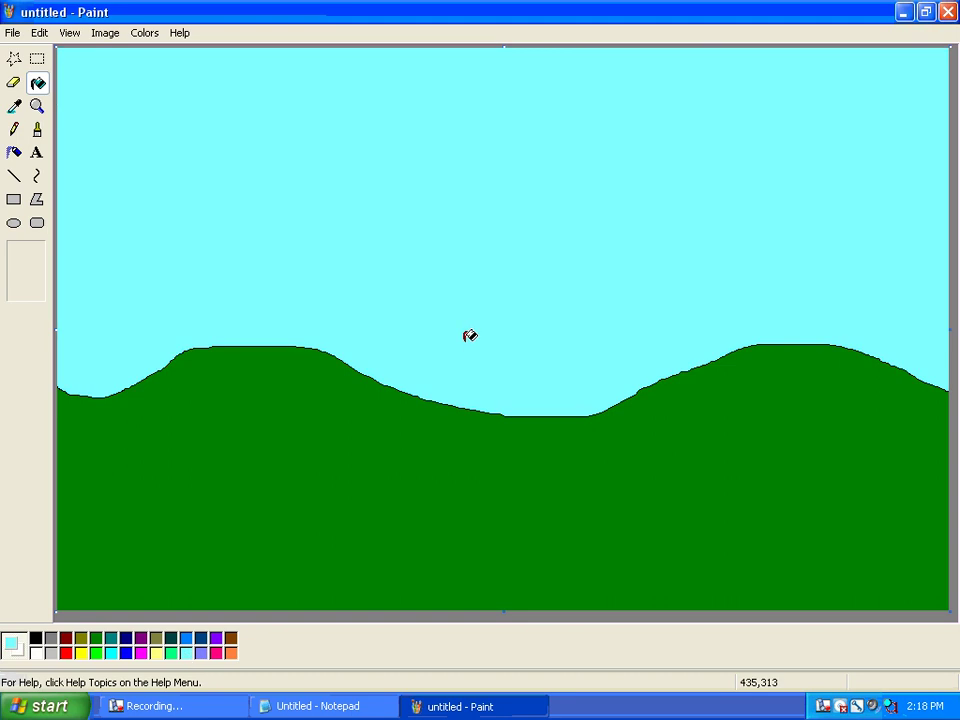
pyautogui.hotkey('ctrl', 'z')
pyautogui.hotkey('ctrl', 'z')
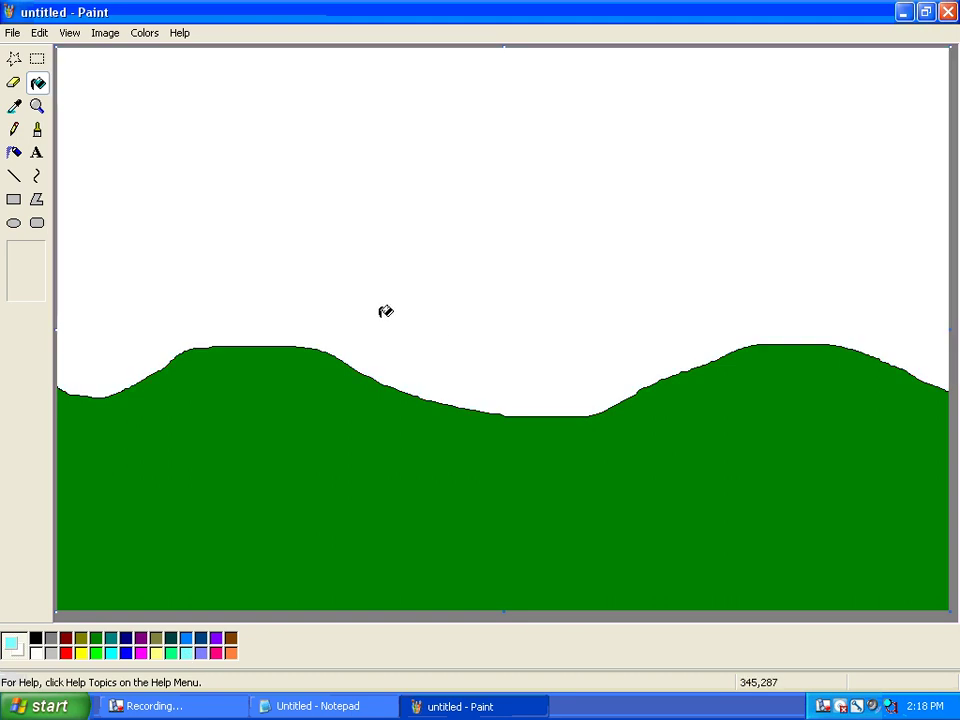
pyautogui.click(186, 637)
pyautogui.click(382, 311)
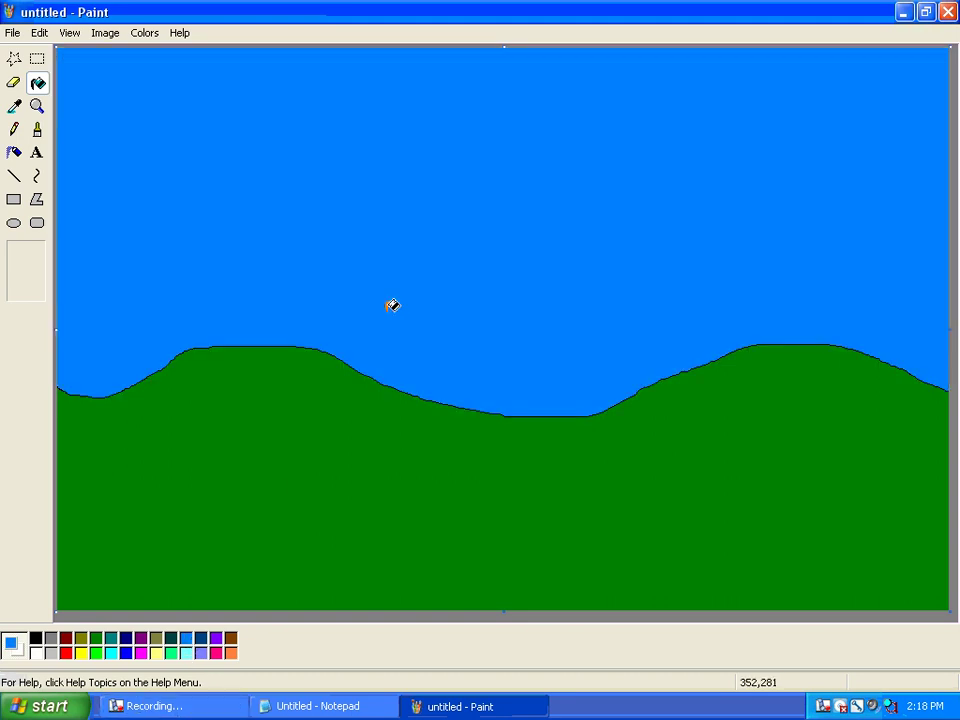
# Select the Brush with a large round tip and red as the colour.
pyautogui.click(15, 131)
pyautogui.click(38, 131)
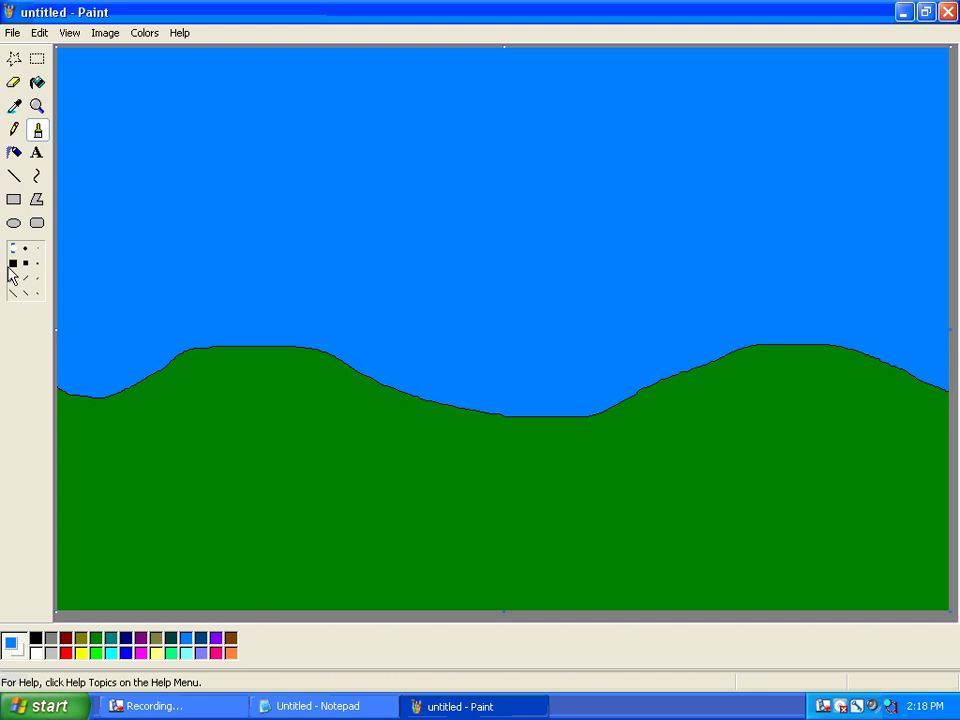
pyautogui.click(13, 262)
pyautogui.click(12, 249)
pyautogui.click(65, 652)
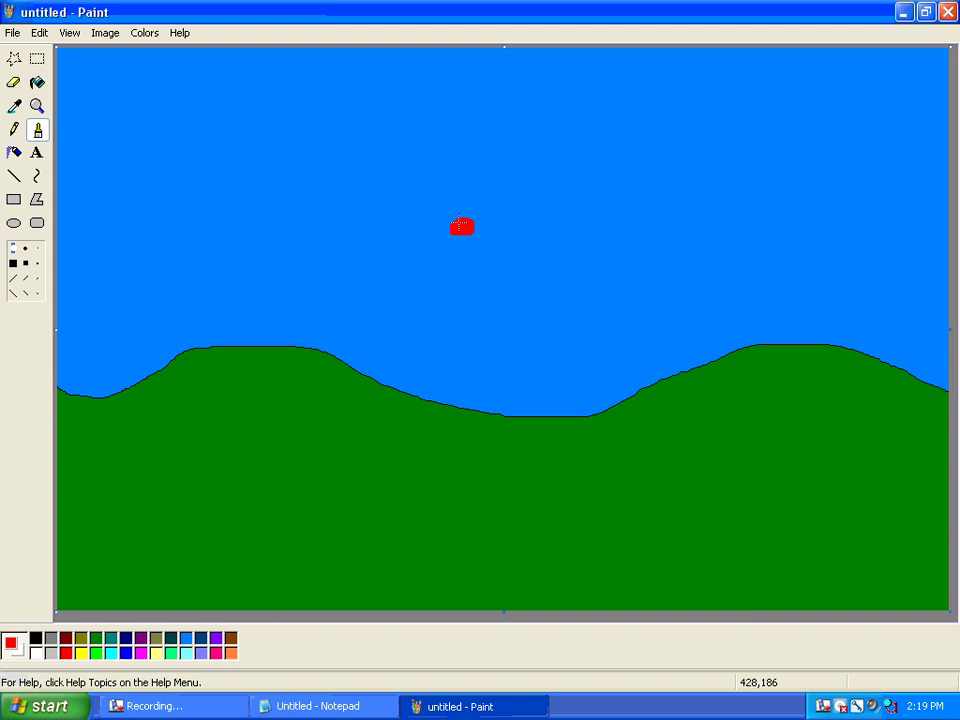
# Paint the red airplane's body, upper wing and lower wing in the sky.
pyautogui.moveTo(459, 226); pyautogui.dragTo(420, 225)
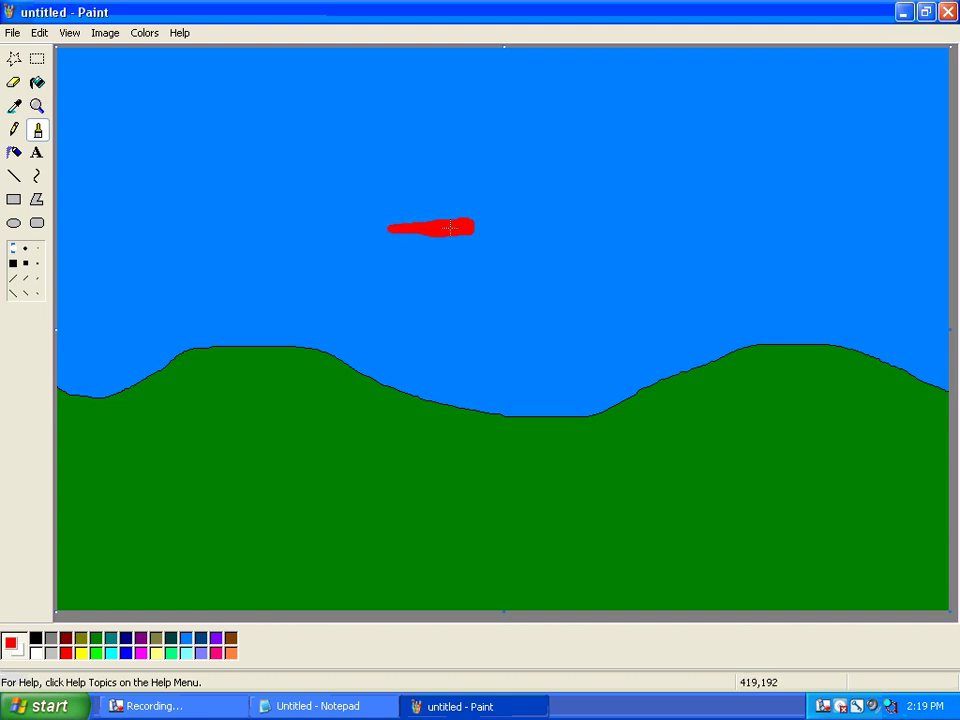
pyautogui.moveTo(432, 224); pyautogui.dragTo(478, 206)
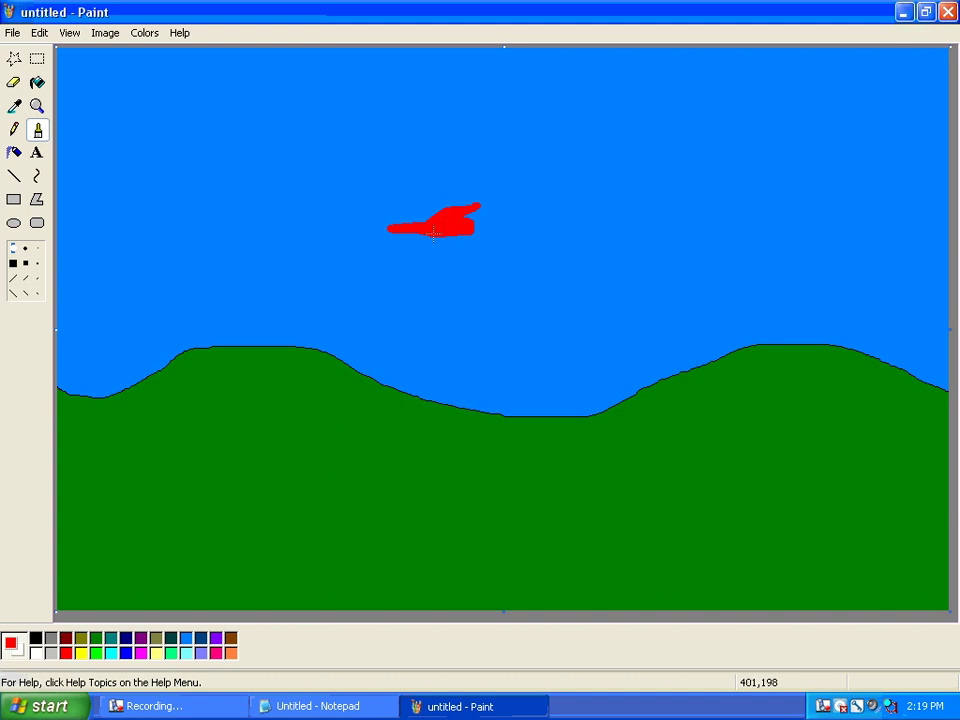
pyautogui.moveTo(433, 233); pyautogui.dragTo(395, 253)
pyautogui.click(14, 129)
pyautogui.click(35, 637)
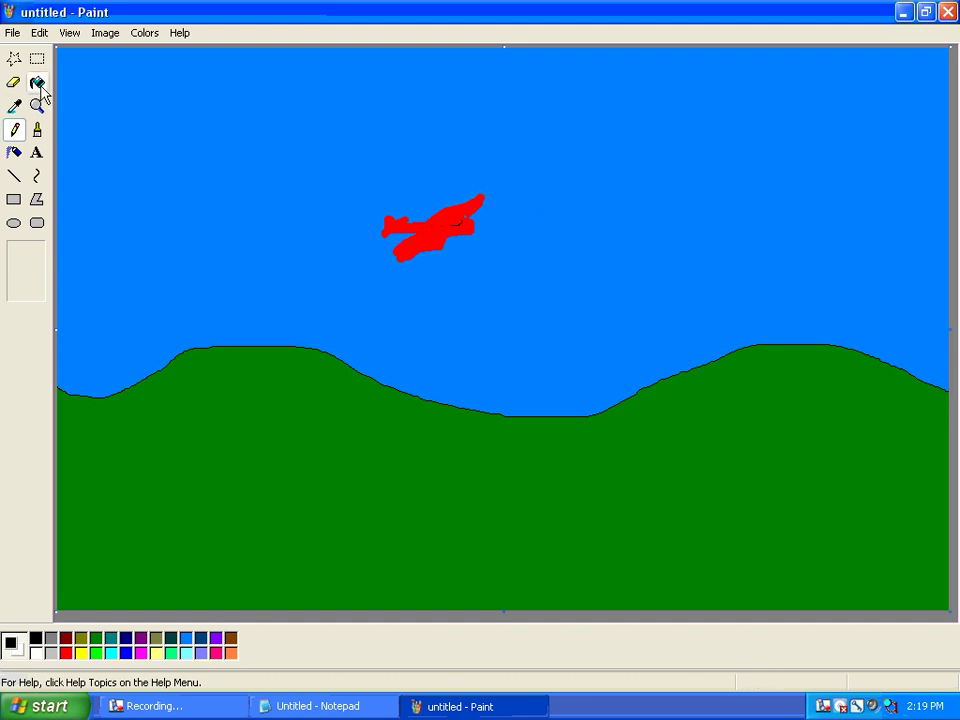
# Spray a white contrail leftward from the plane's tail with the small airbrush size.
pyautogui.click(13, 156)
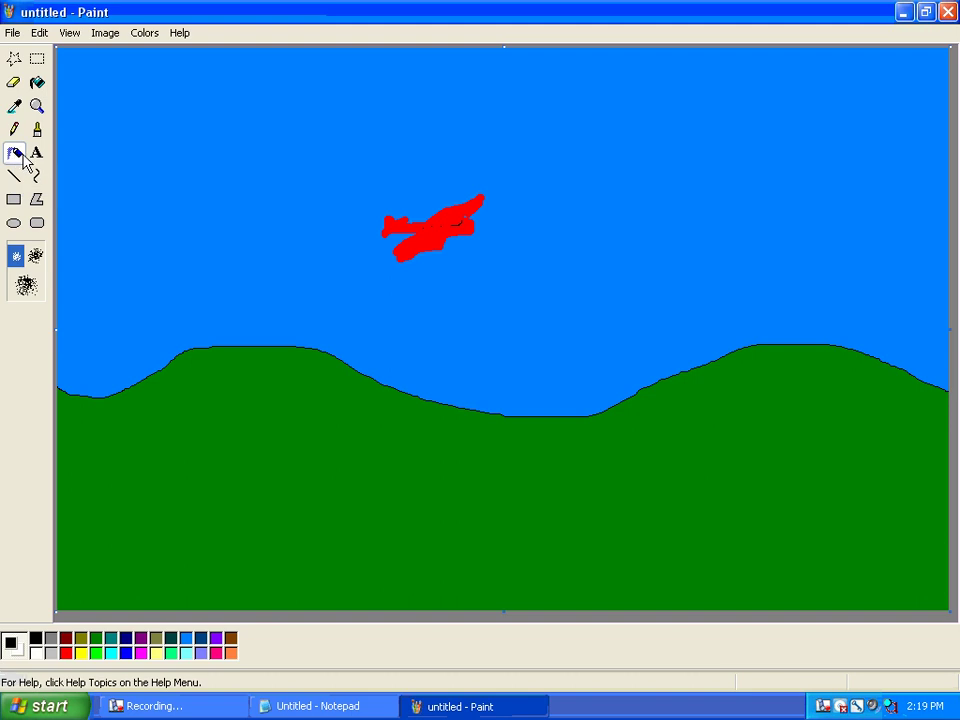
pyautogui.click(26, 285)
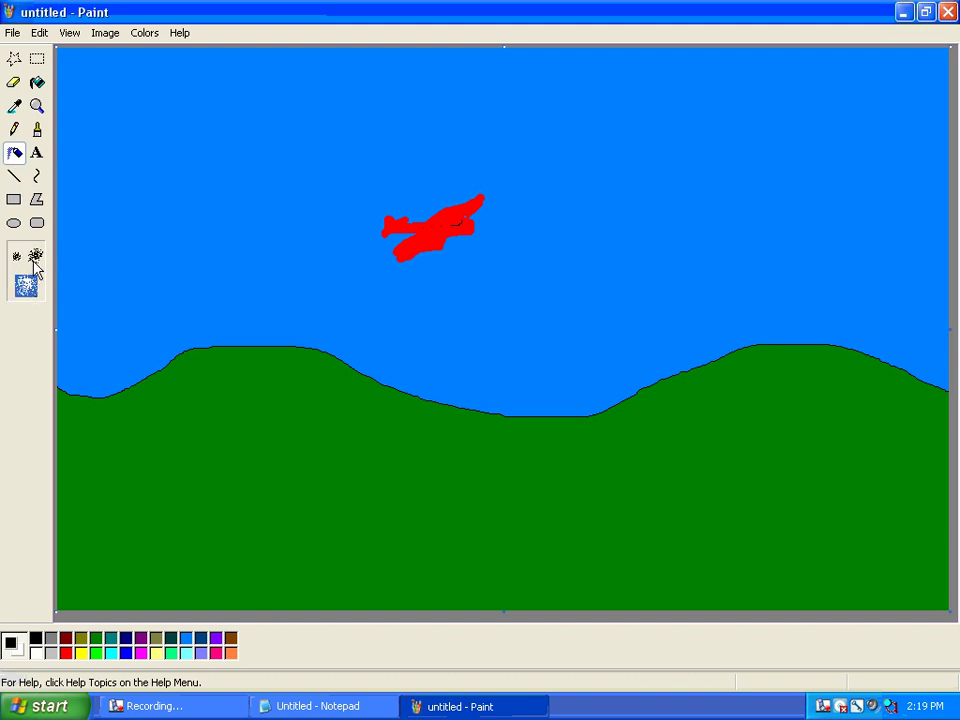
pyautogui.click(16, 256)
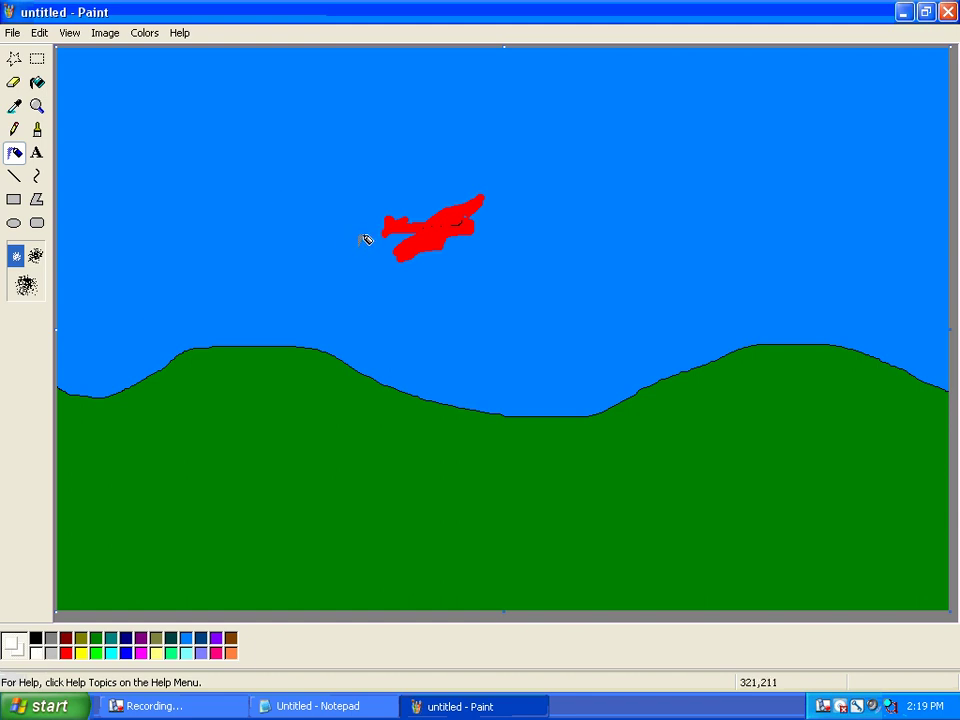
pyautogui.moveTo(378, 229); pyautogui.dragTo(127, 233)
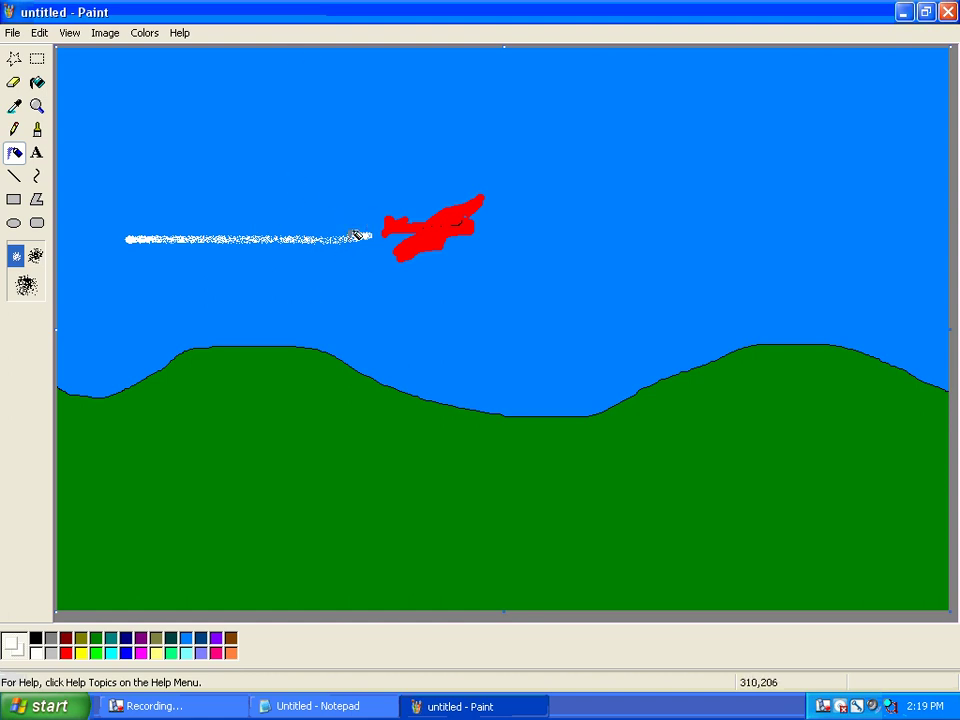
# Draw a text box across the upper sky and begin typing the caption.
pyautogui.click(37, 155)
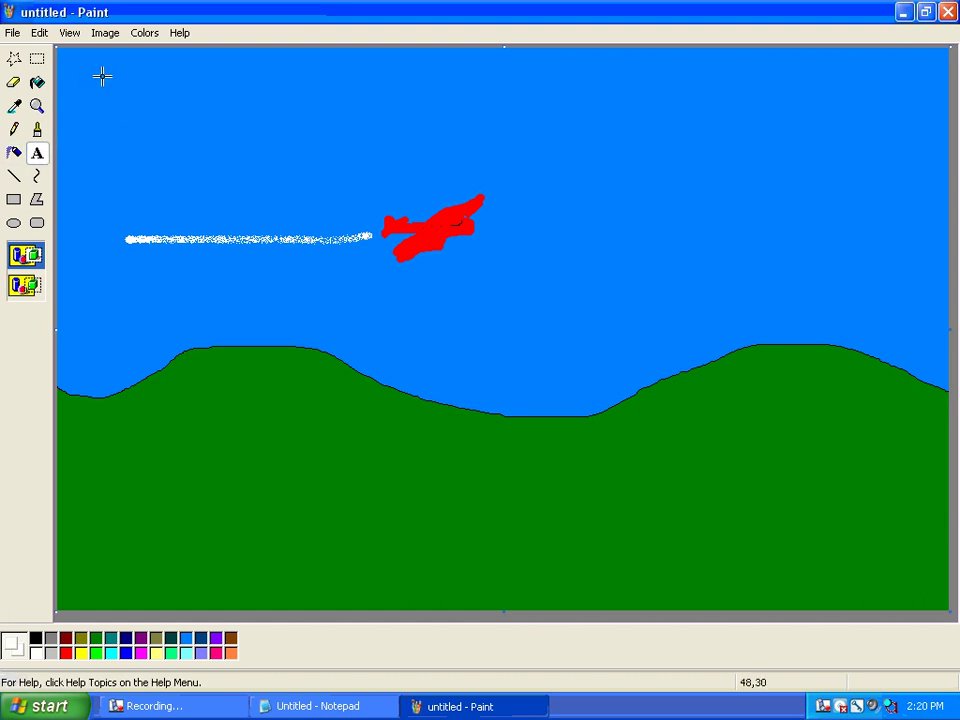
pyautogui.moveTo(116, 81); pyautogui.dragTo(588, 166)
pyautogui.moveTo(218, 20); pyautogui.dragTo(433, 317)
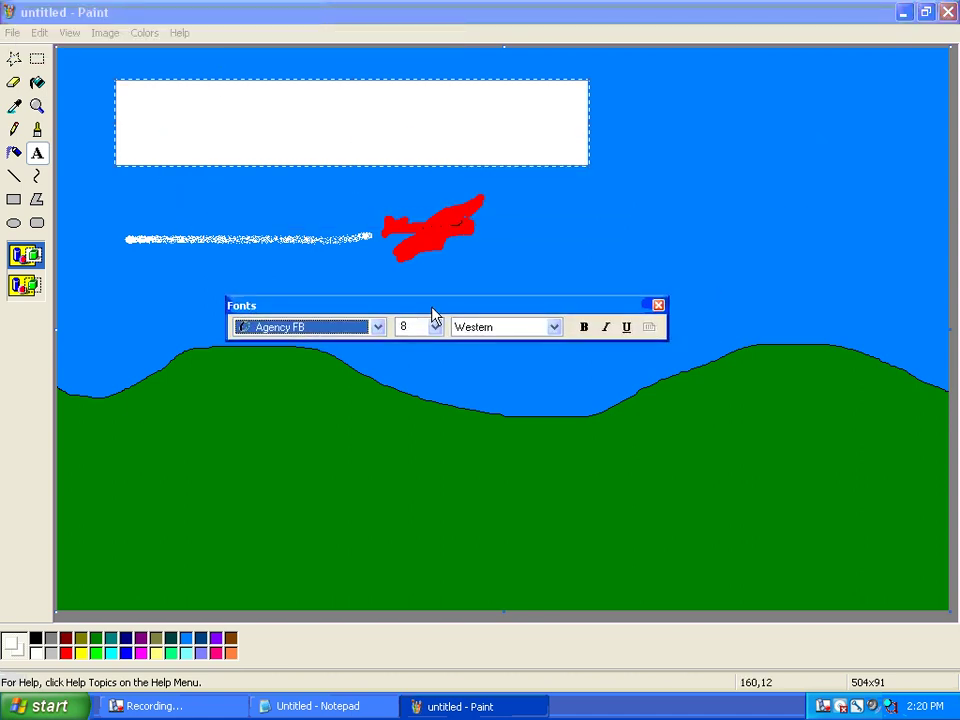
pyautogui.click(217, 117)
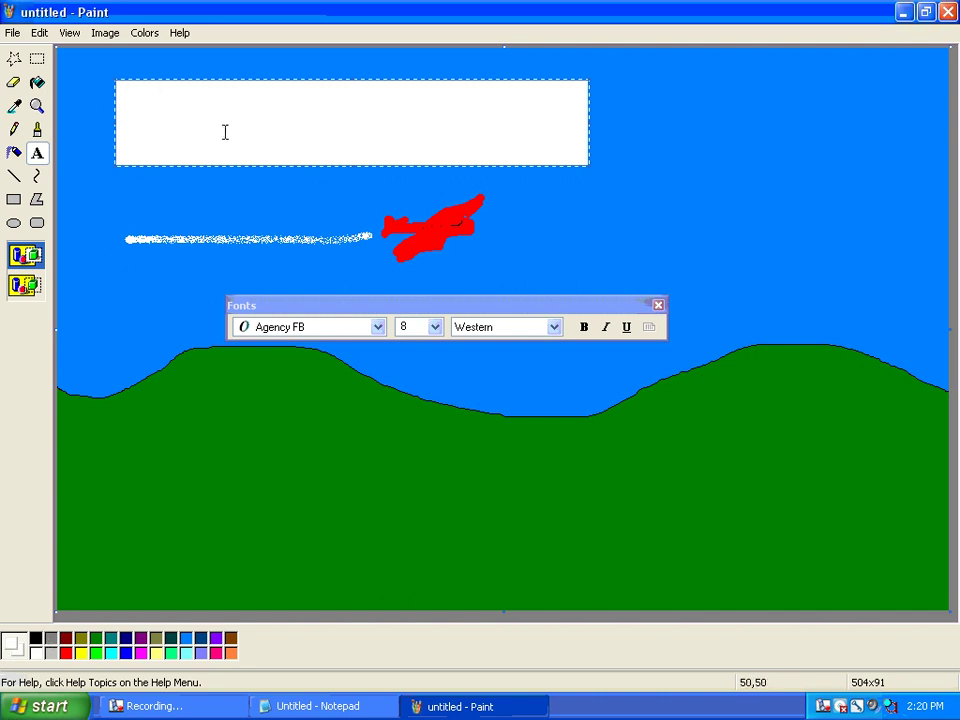
# Make the selected 'love Tech Talk' text 48-point Calibri.
pyautogui.moveTo(226, 93); pyautogui.dragTo(88, 88)
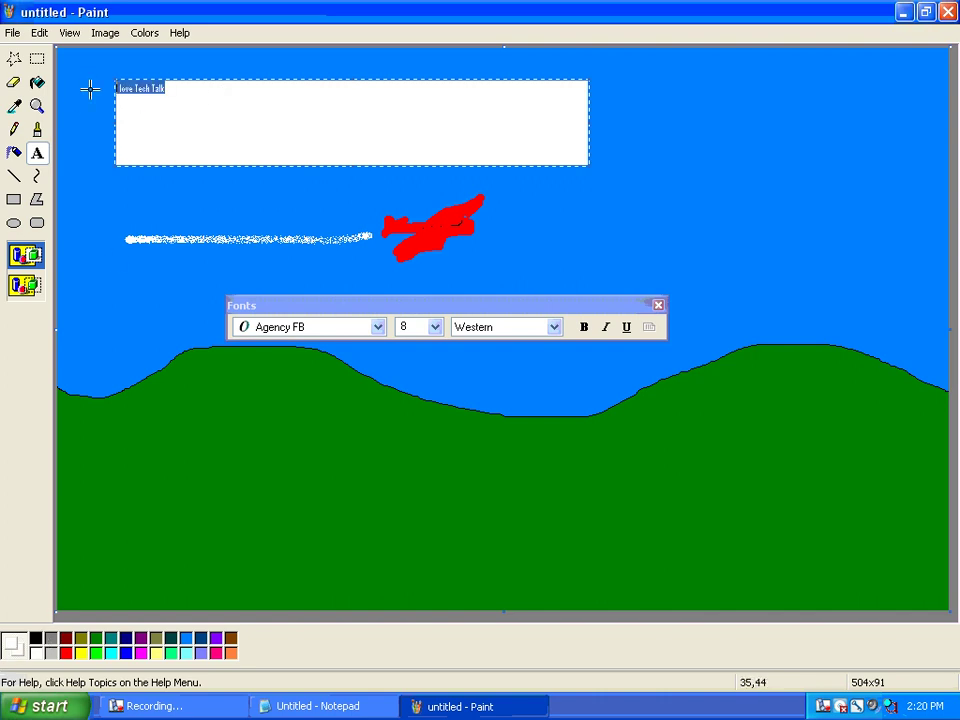
pyautogui.click(435, 328)
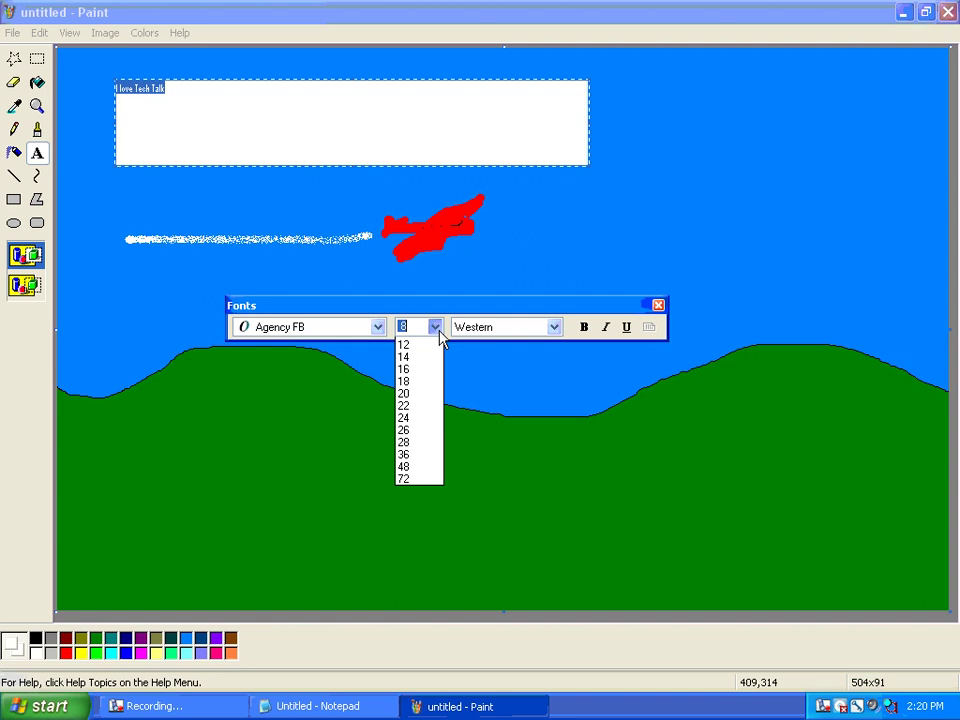
pyautogui.click(420, 515)
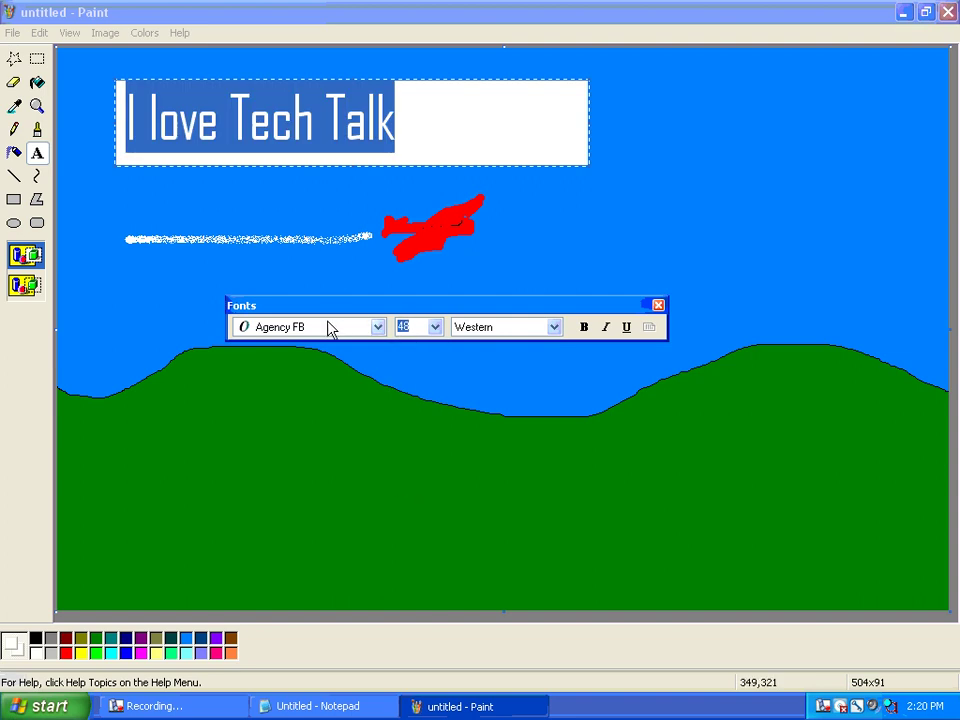
pyautogui.click(379, 330)
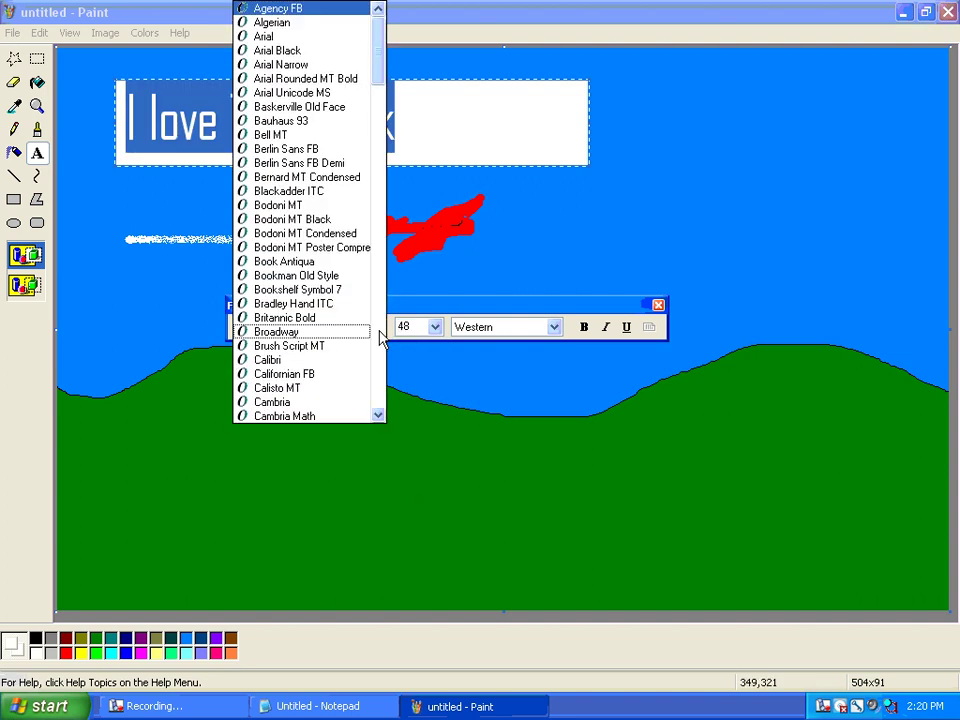
pyautogui.click(291, 360)
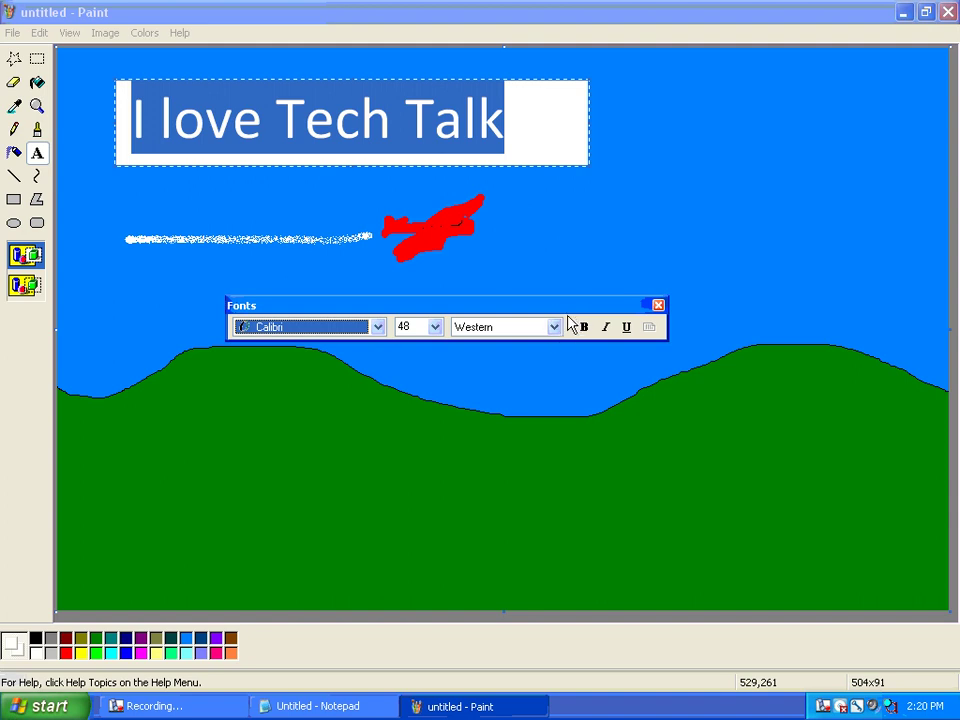
pyautogui.click(658, 306)
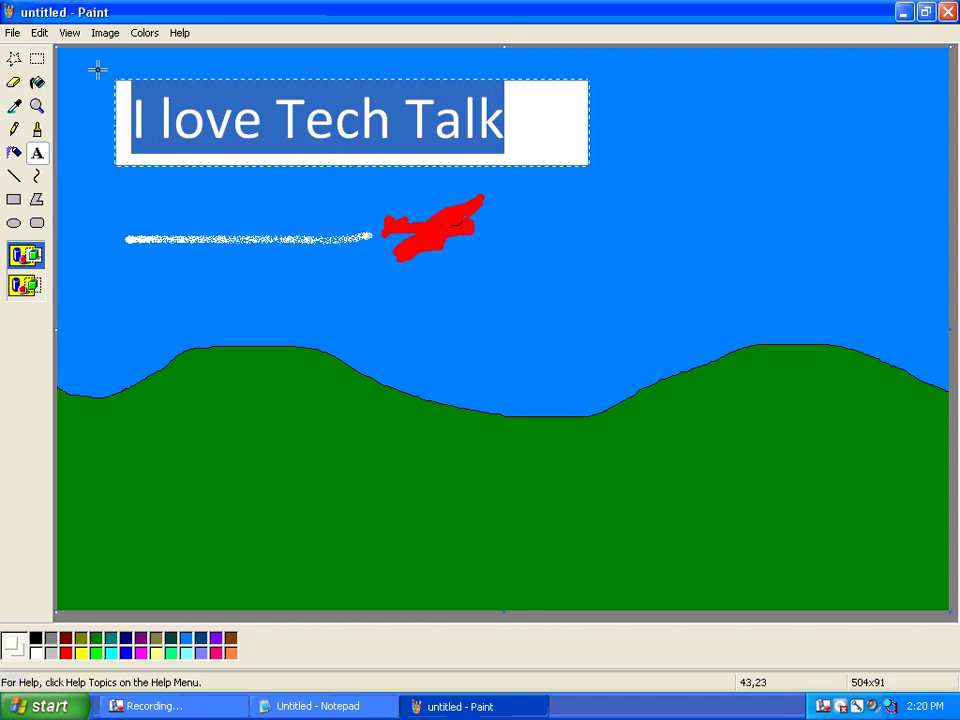
# Undo the caption, draw a new text box, type 'airplane flying', and widen it rightward.
pyautogui.hotkey('ctrl', 'z')
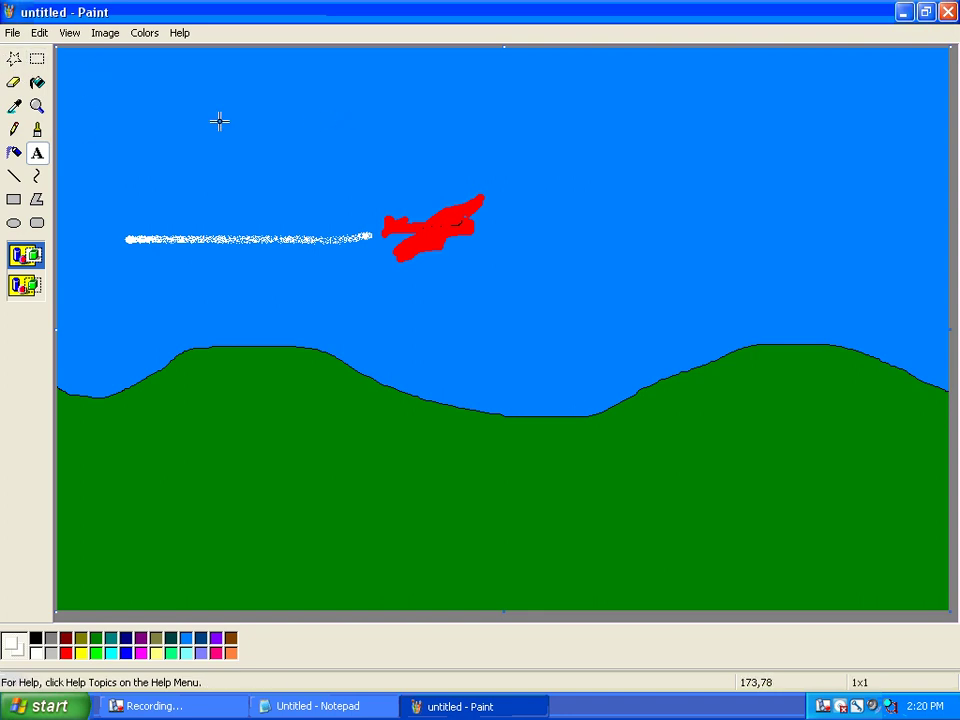
pyautogui.moveTo(219, 120); pyautogui.dragTo(369, 193)
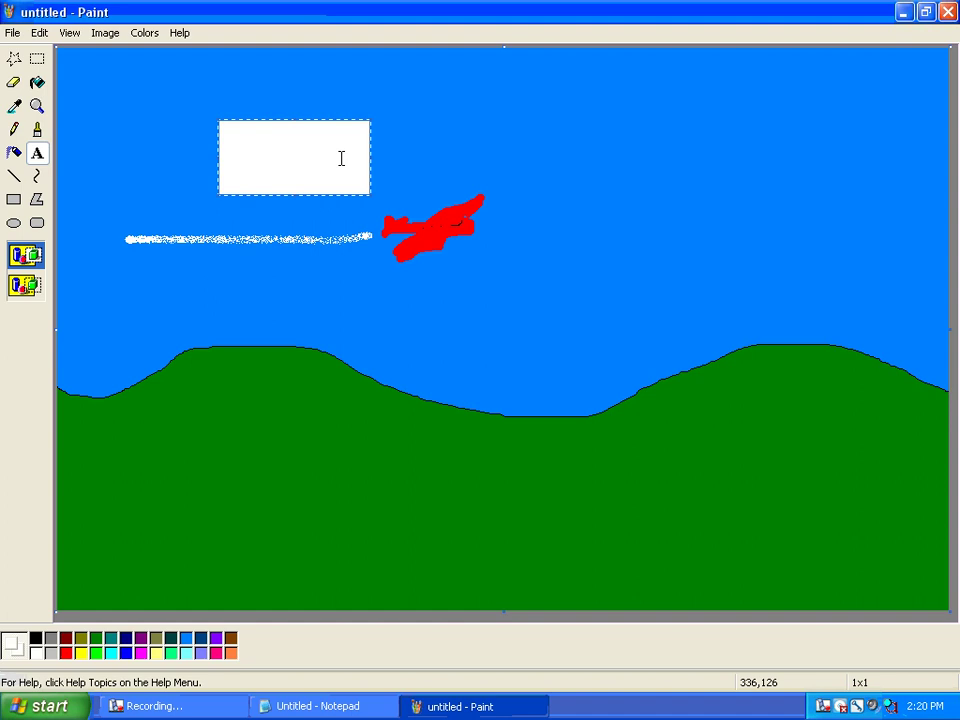
pyautogui.click(37, 153)
pyautogui.write('airplane')
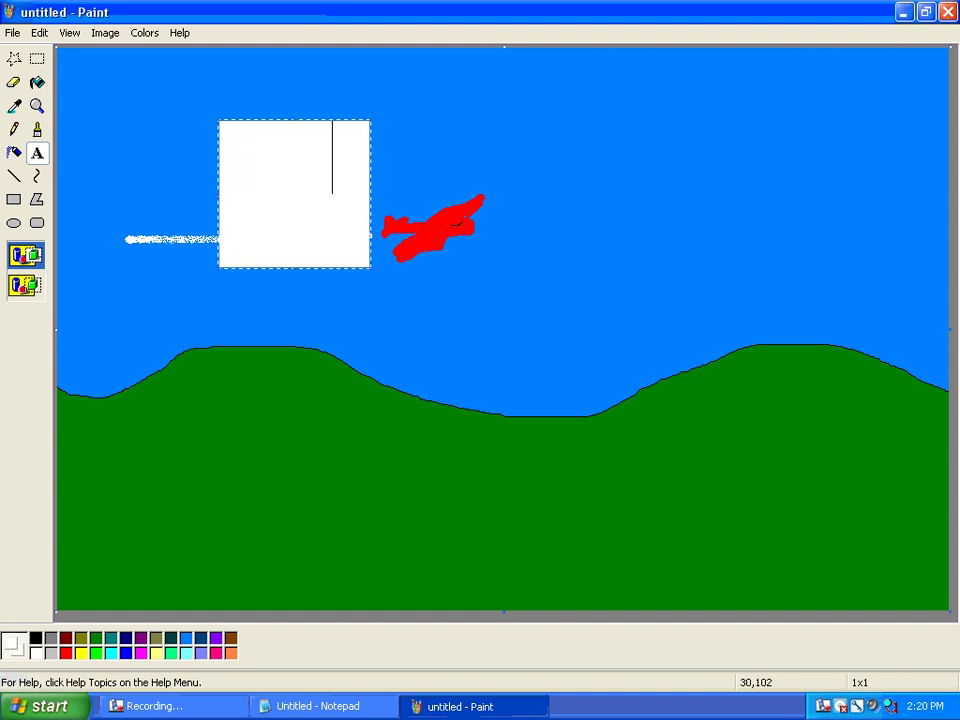
pyautogui.write(' flying')
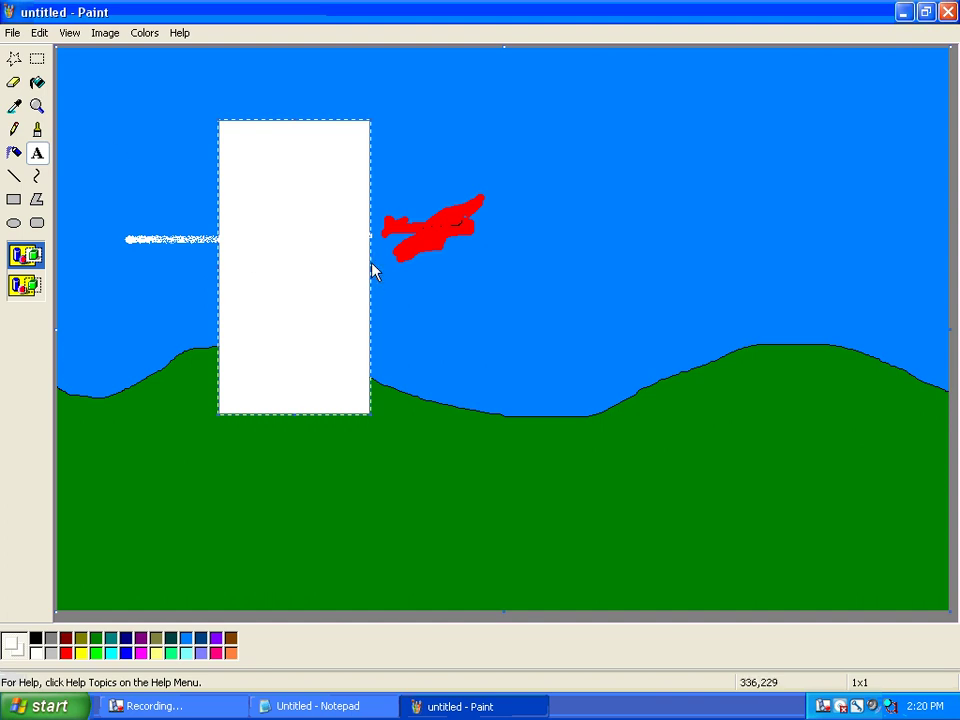
pyautogui.moveTo(375, 266); pyautogui.dragTo(756, 259)
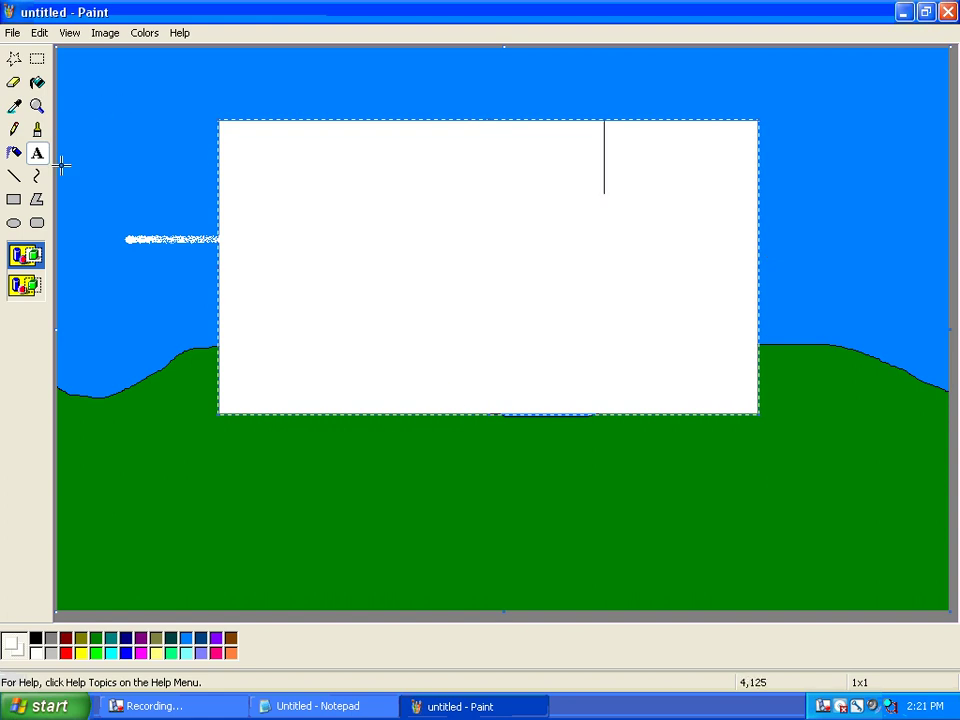
# Switch to the rectangular Select tool and try the transparent background option.
pyautogui.click(15, 129)
pyautogui.click(37, 60)
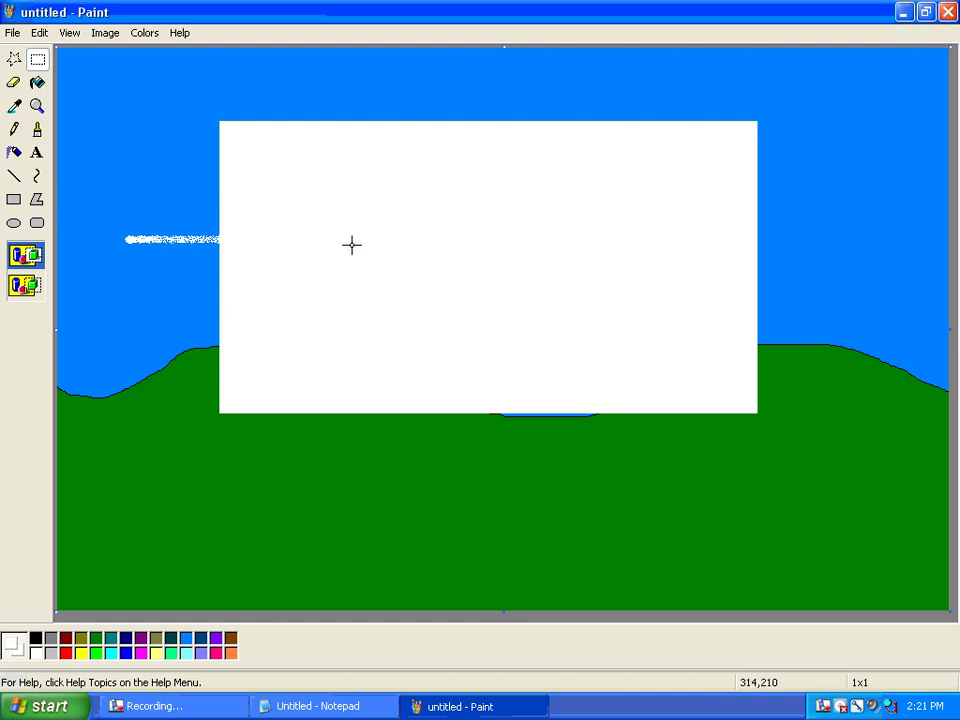
pyautogui.click(31, 288)
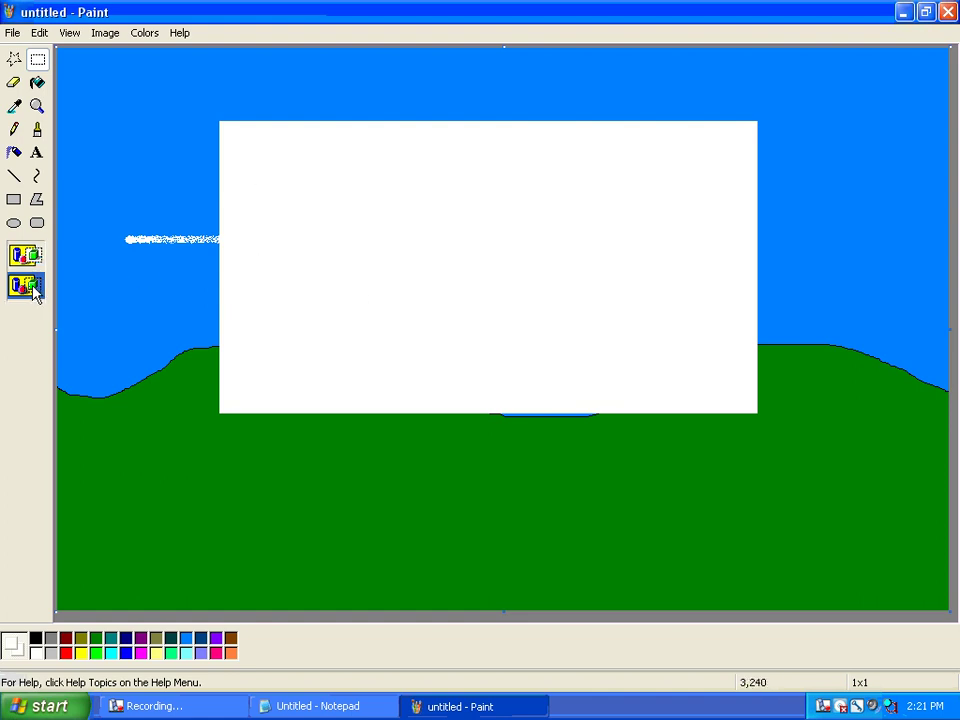
pyautogui.click(27, 256)
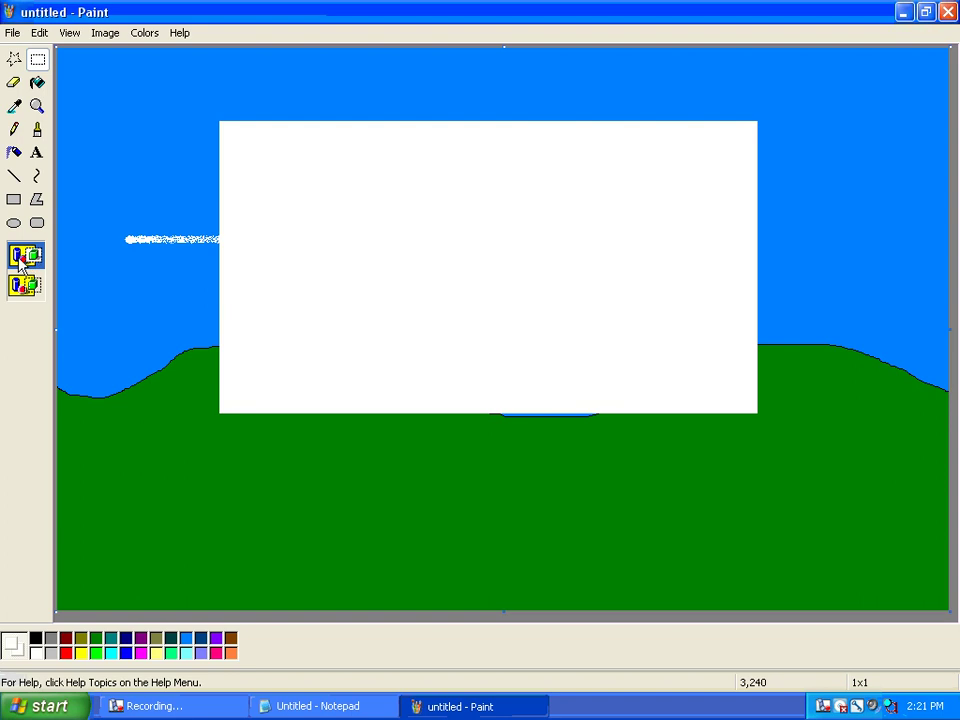
# Toggle between opaque and transparent background, finishing on transparent.
pyautogui.click(27, 290)
pyautogui.click(26, 257)
pyautogui.click(26, 289)
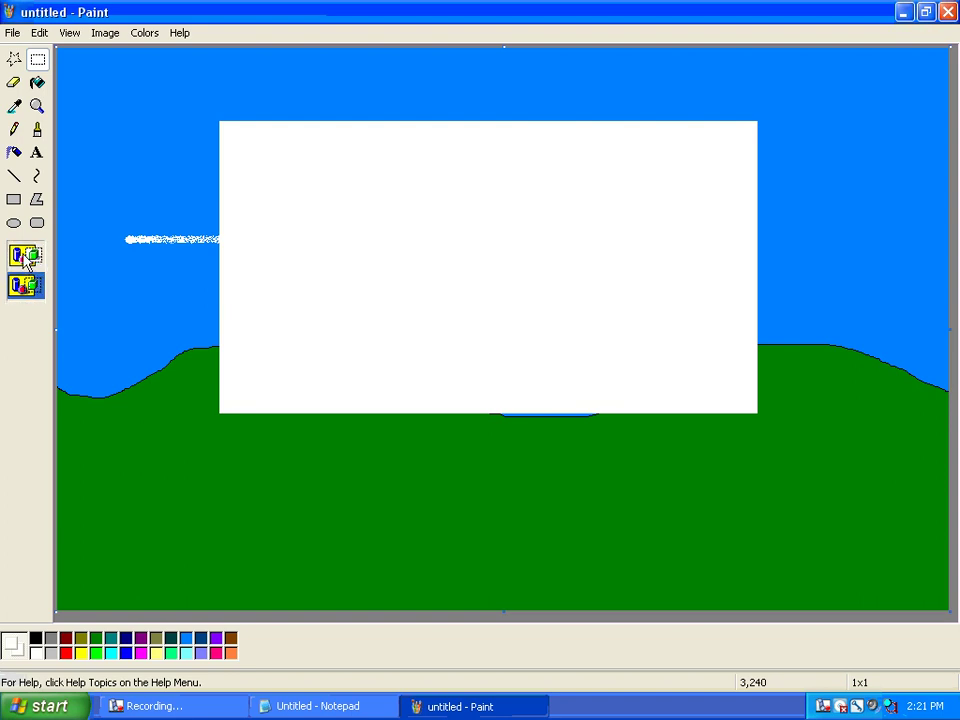
pyautogui.click(26, 257)
pyautogui.click(27, 288)
pyautogui.click(26, 257)
pyautogui.click(24, 289)
pyautogui.click(24, 260)
pyautogui.click(23, 289)
pyautogui.click(24, 258)
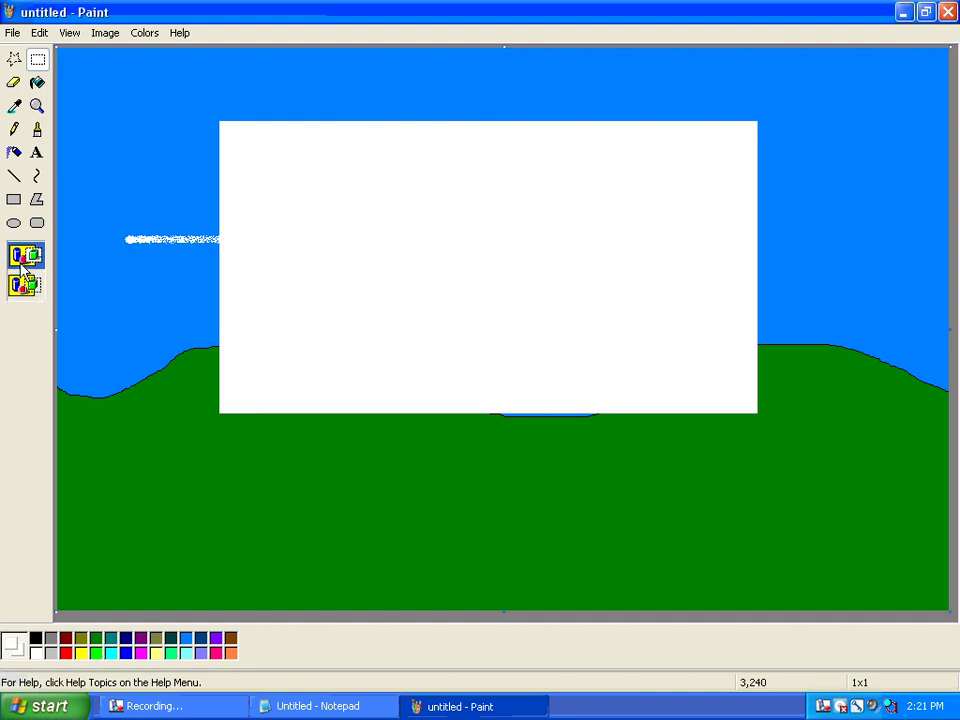
pyautogui.click(23, 289)
pyautogui.click(22, 265)
pyautogui.click(25, 288)
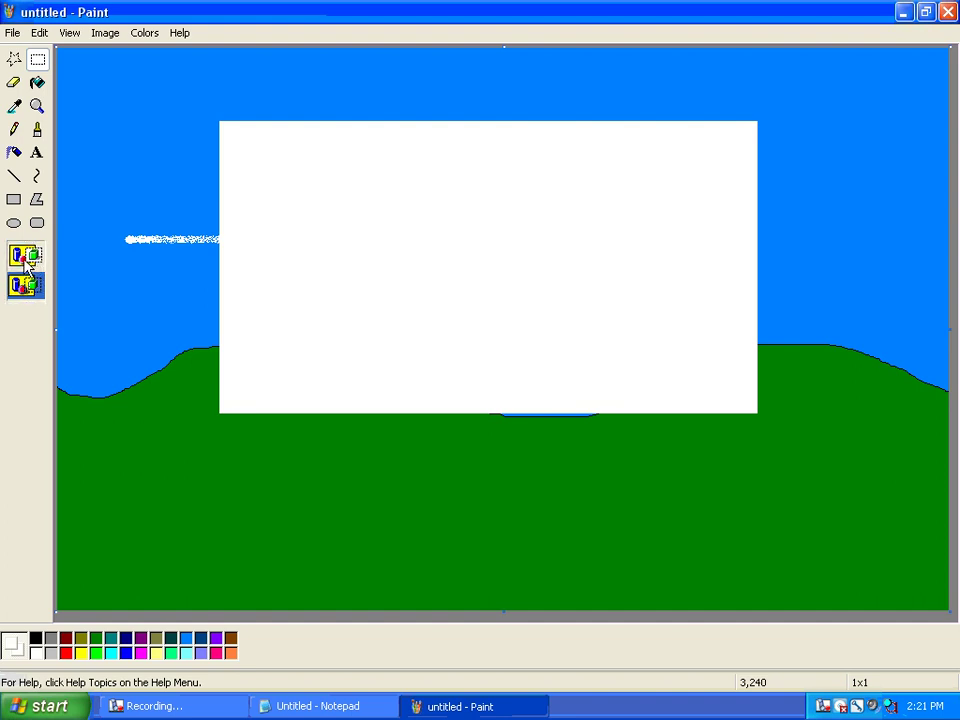
pyautogui.click(26, 259)
pyautogui.click(21, 288)
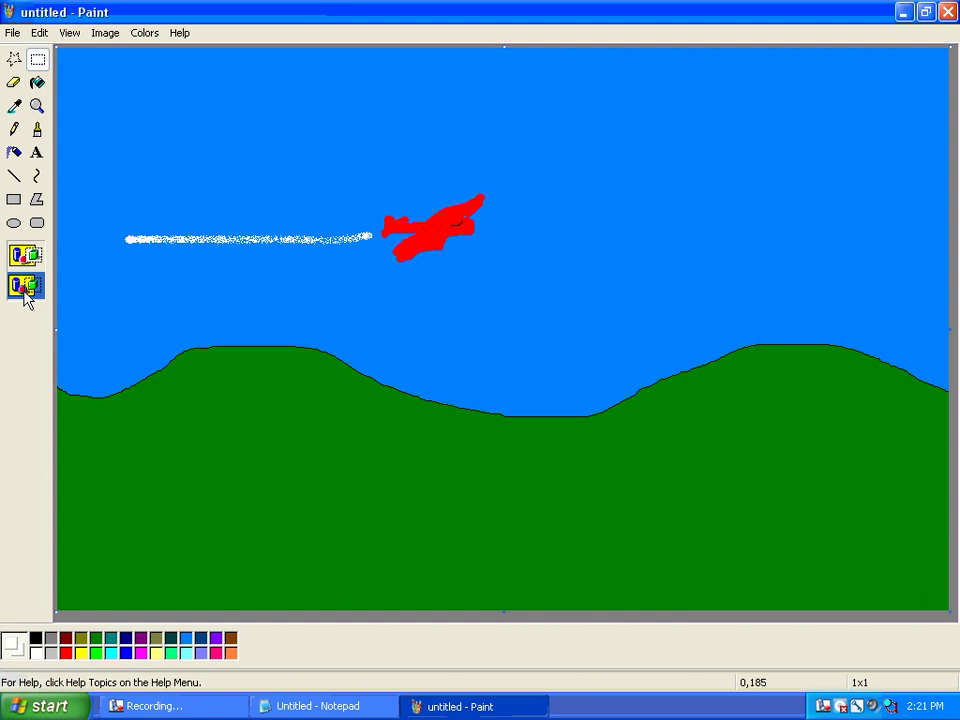
# Type 'I love Tech Talk!' in a top-left sky text box, fit the box, and commit it.
pyautogui.click(36, 152)
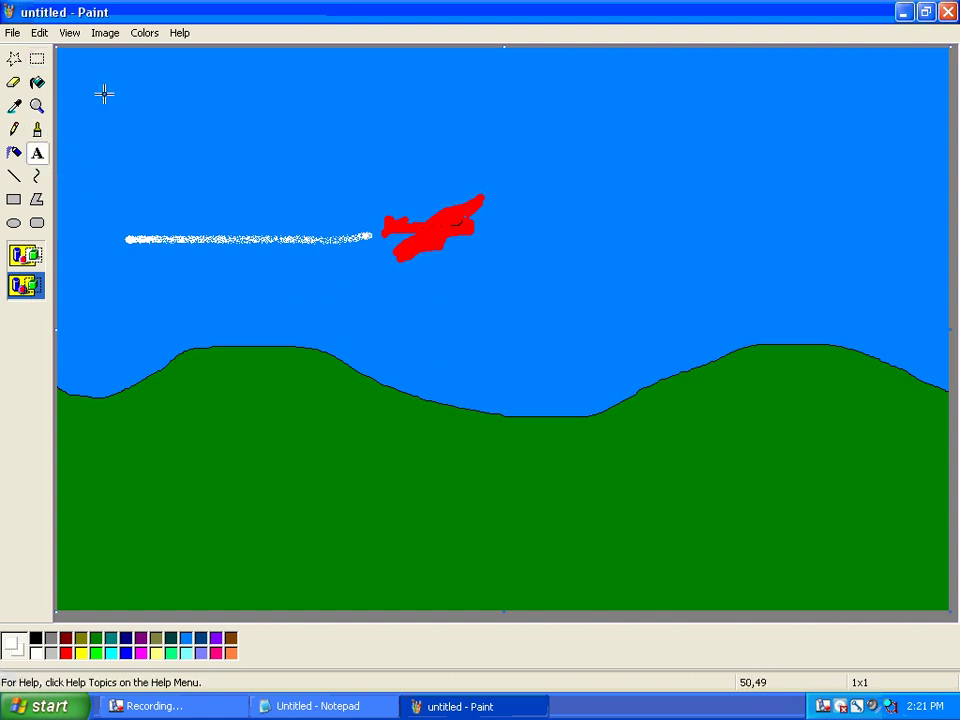
pyautogui.moveTo(109, 77); pyautogui.dragTo(493, 151)
pyautogui.write('I lvo')
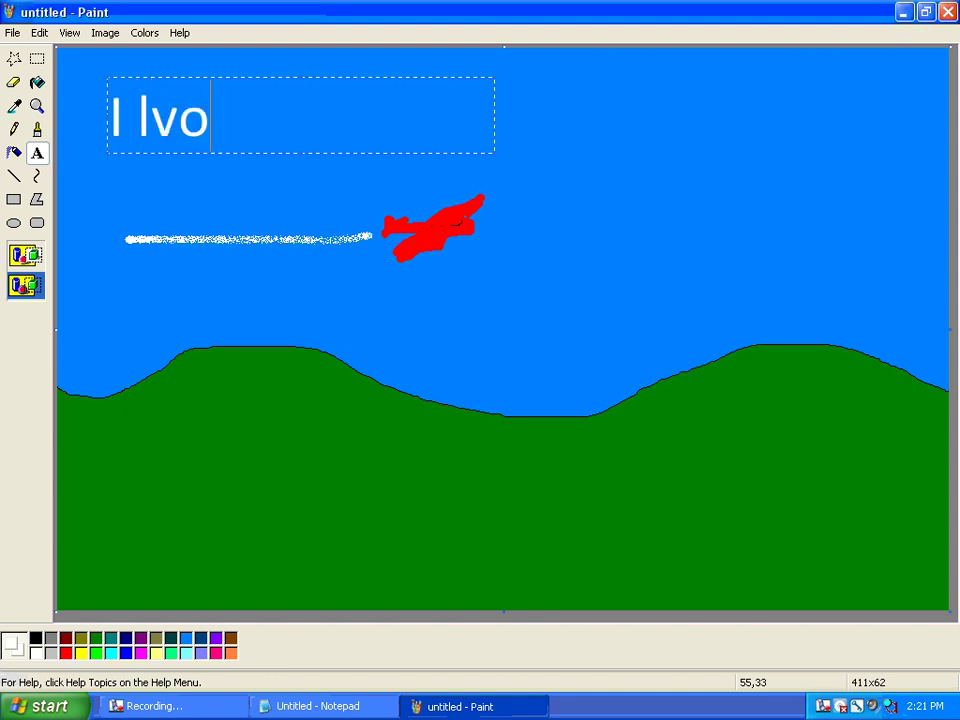
pyautogui.write('e')
pyautogui.press('BackSpace')
pyautogui.press('BackSpace')
pyautogui.press('BackSpace')
pyautogui.write('ove ')
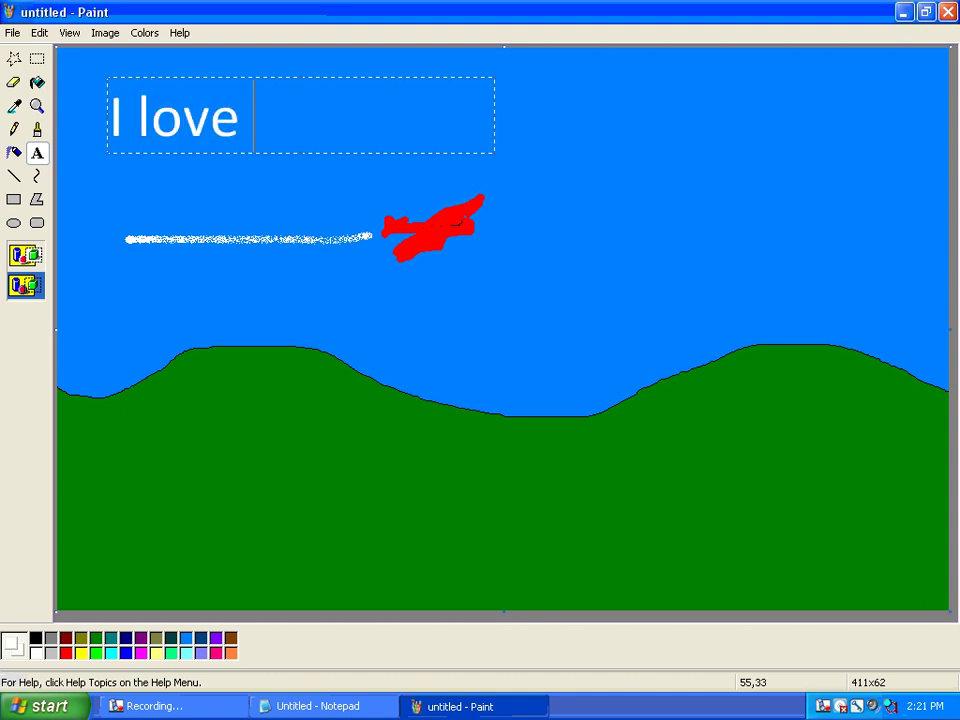
pyautogui.write('Tech Talk')
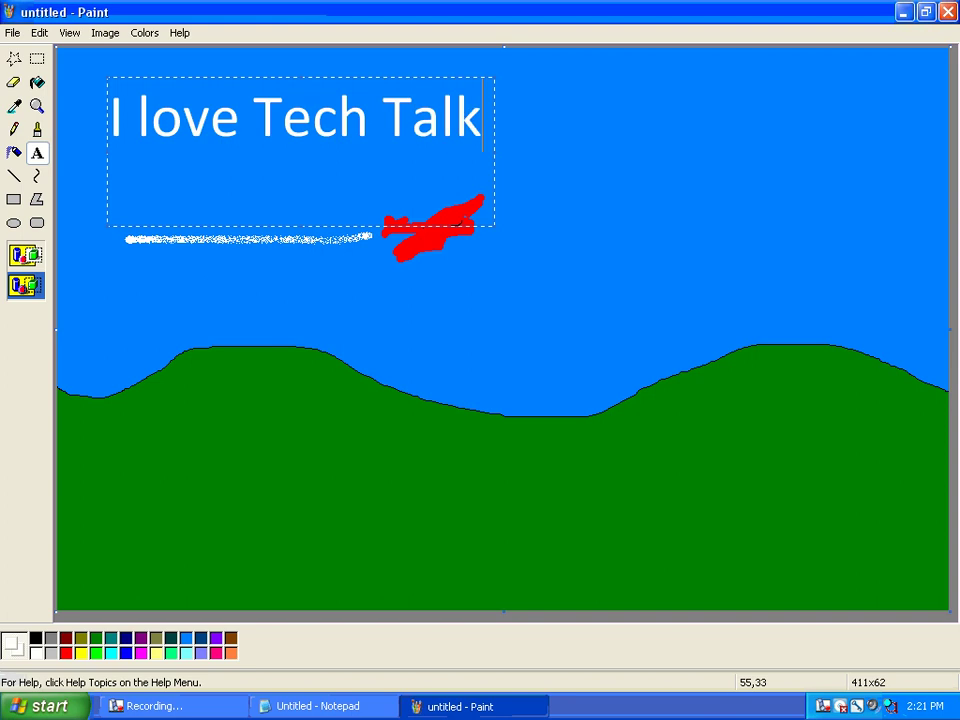
pyautogui.write('!')
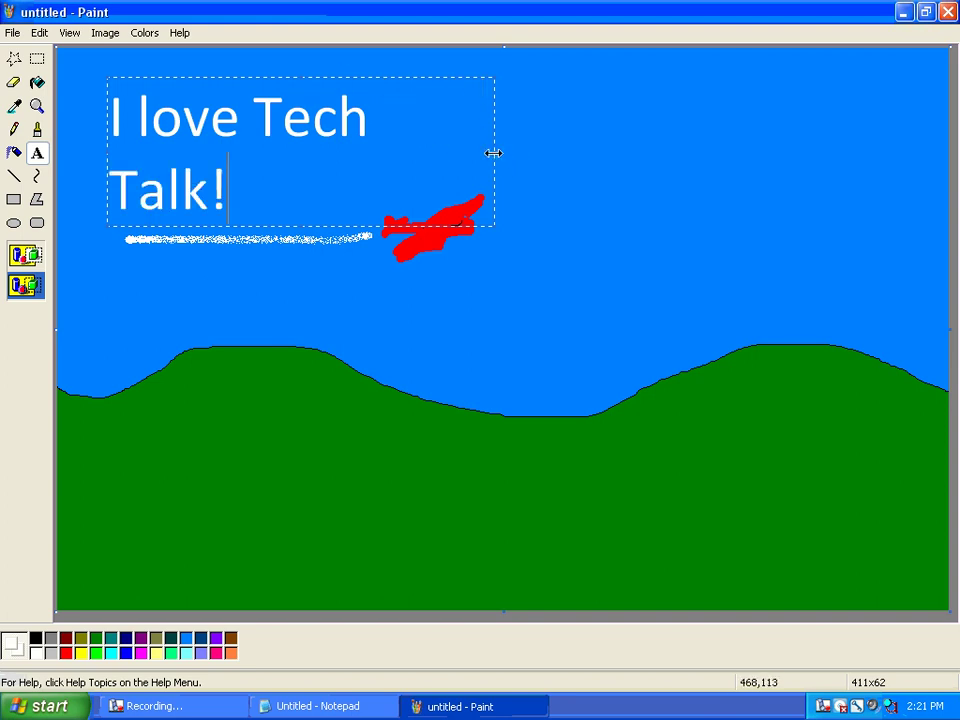
pyautogui.moveTo(494, 152); pyautogui.dragTo(513, 149)
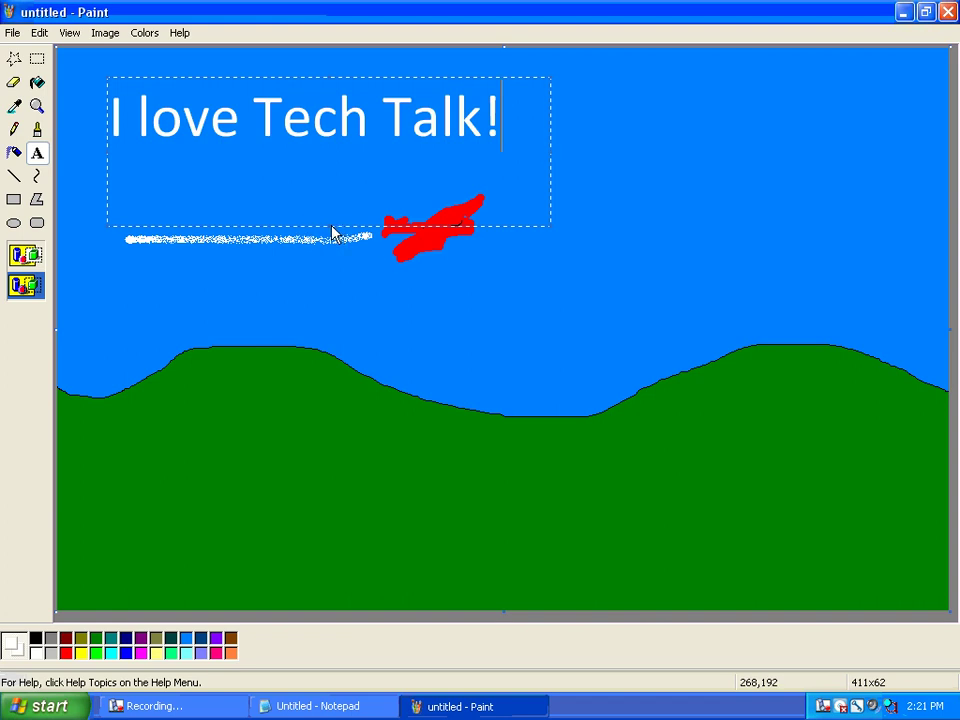
pyautogui.moveTo(330, 225); pyautogui.dragTo(328, 157)
pyautogui.click(566, 187)
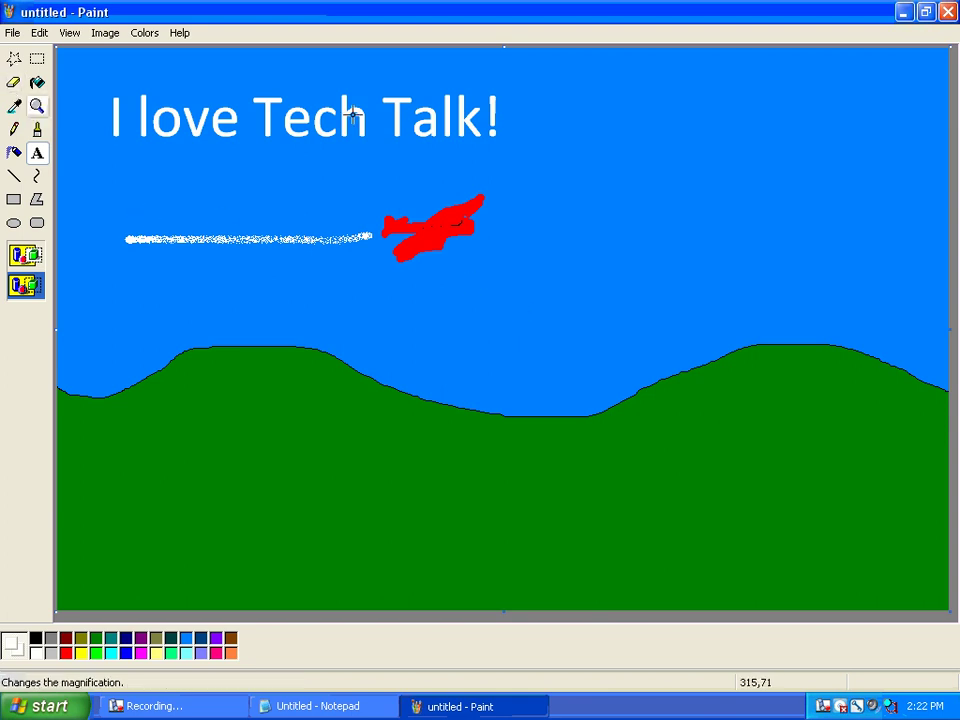
# Save the picture as a JPEG file named 'untitled' in My Pictures.
pyautogui.click(12, 33)
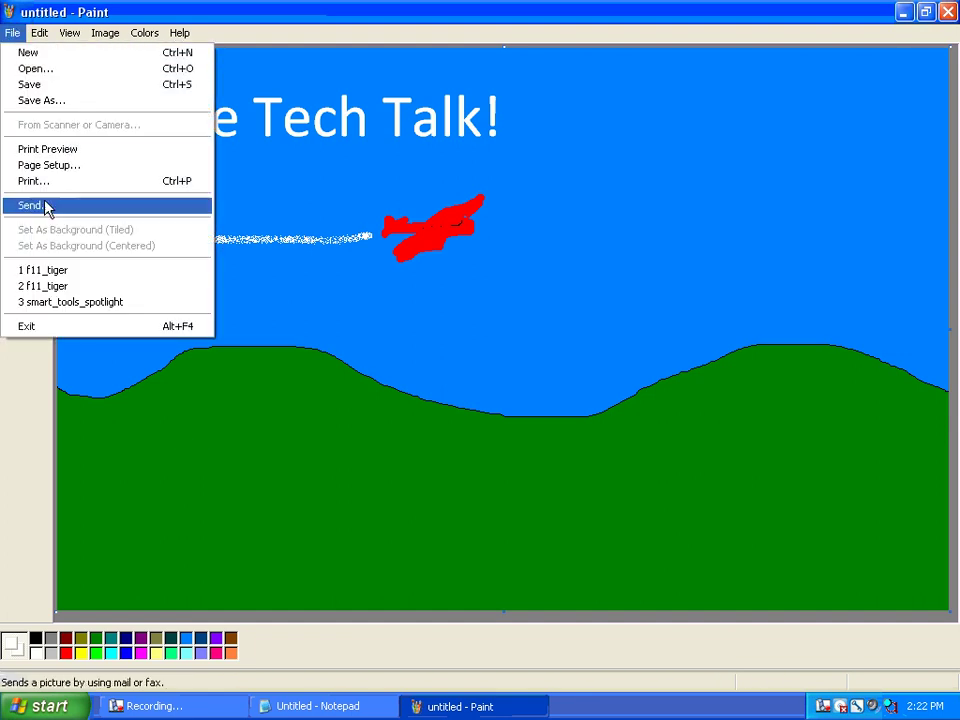
pyautogui.click(42, 100)
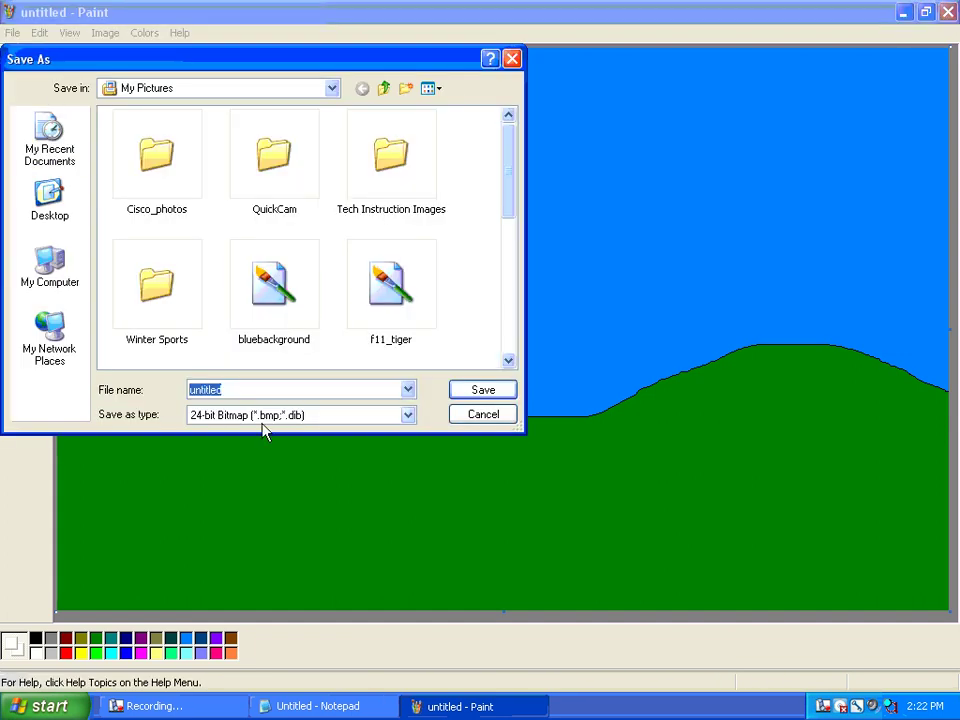
pyautogui.click(263, 418)
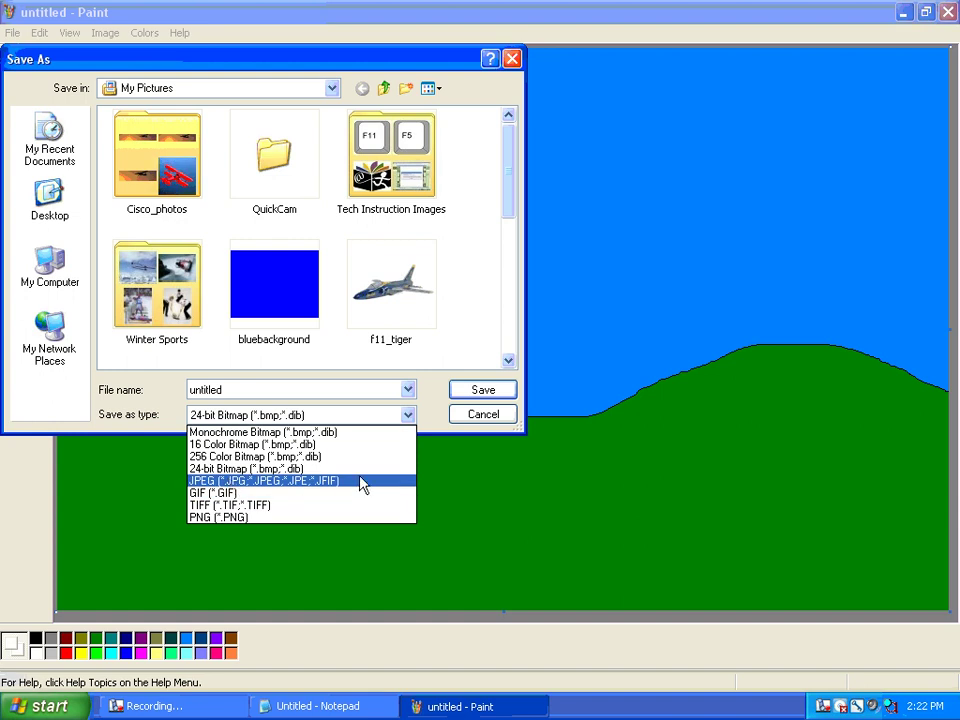
pyautogui.click(477, 424)
pyautogui.click(477, 420)
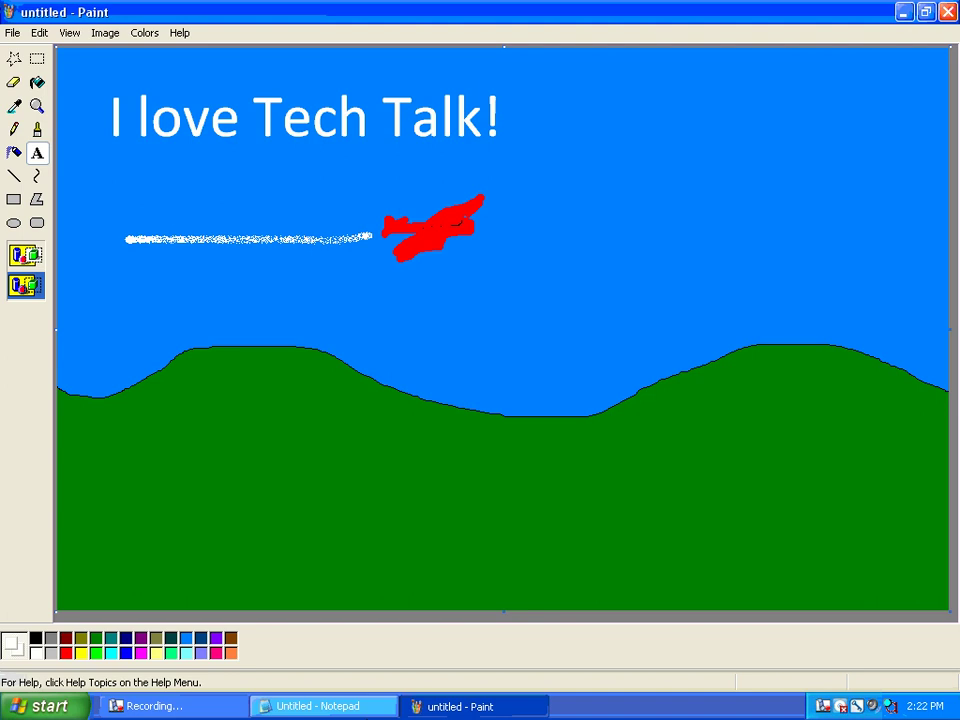
pyautogui.click(155, 706)
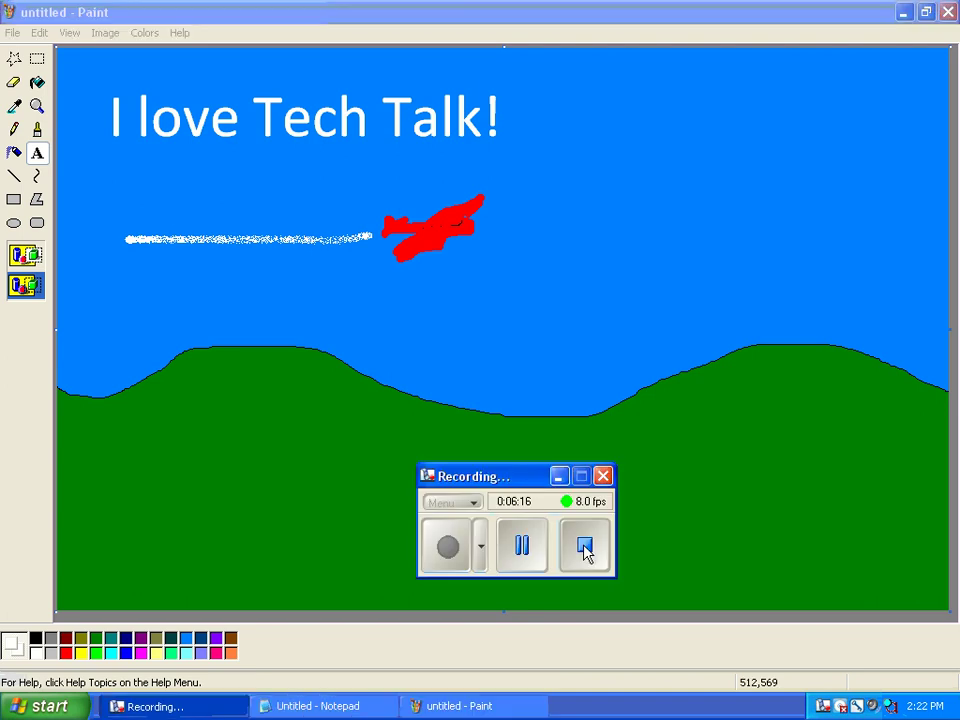